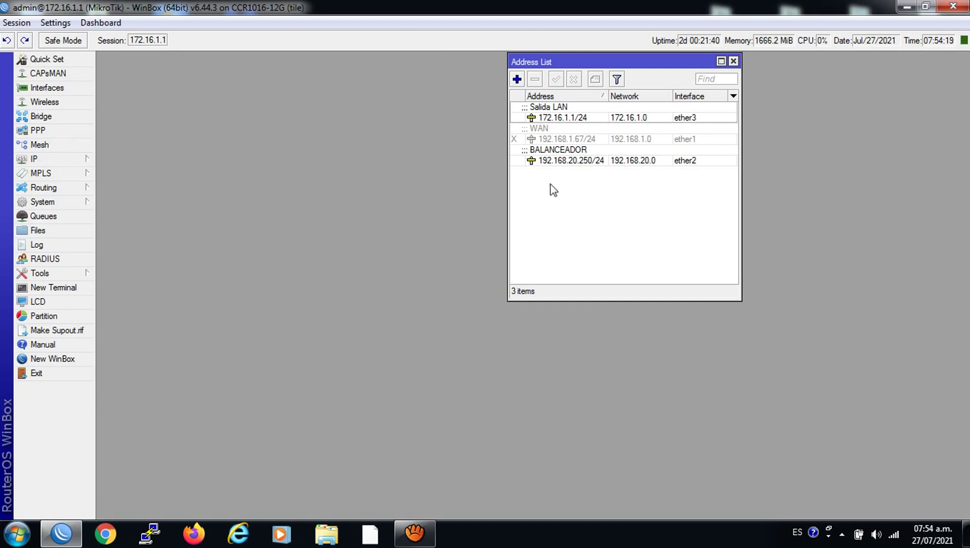
# Check the BALANCEADOR address entry and the default route through 192.168.20.1 in the route list.
pyautogui.click(551, 152)
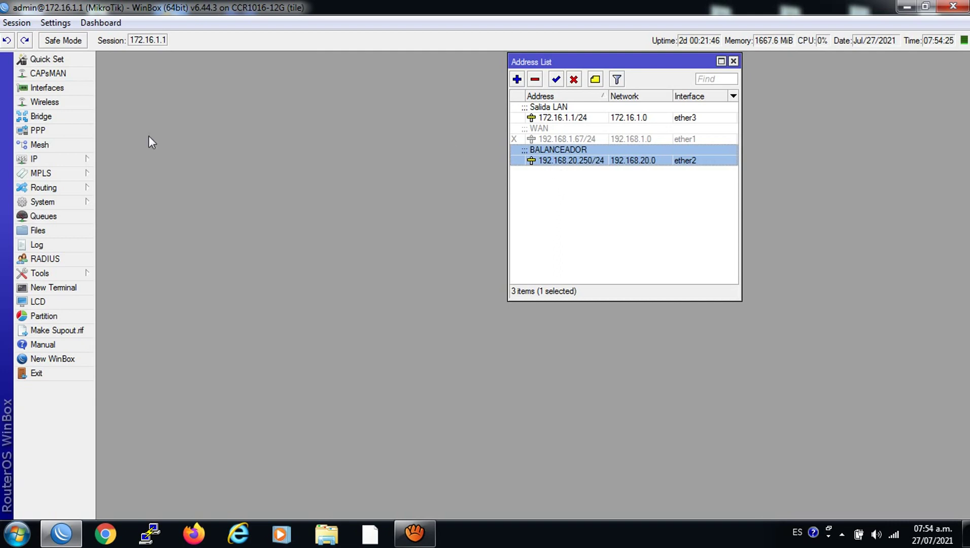
pyautogui.moveTo(40, 160)
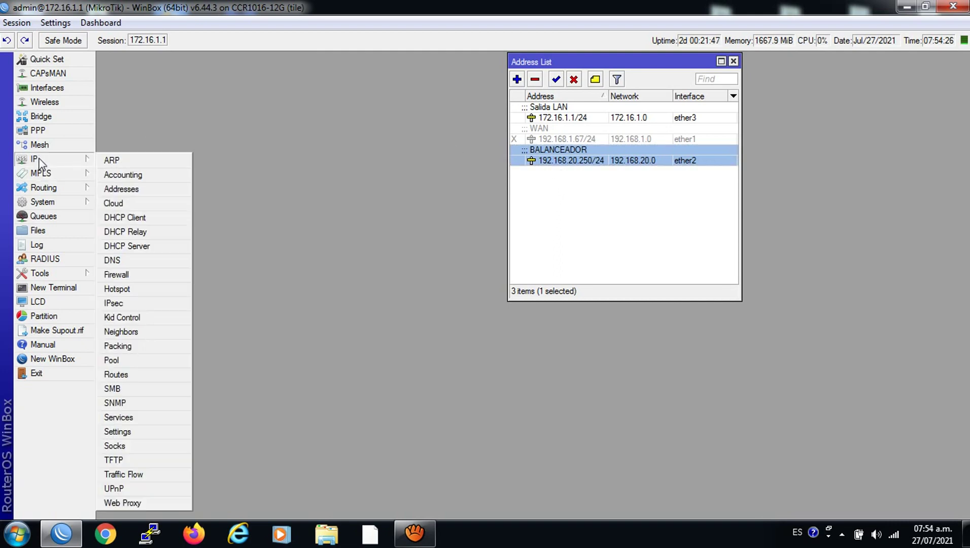
pyautogui.click(123, 374)
pyautogui.click(217, 135)
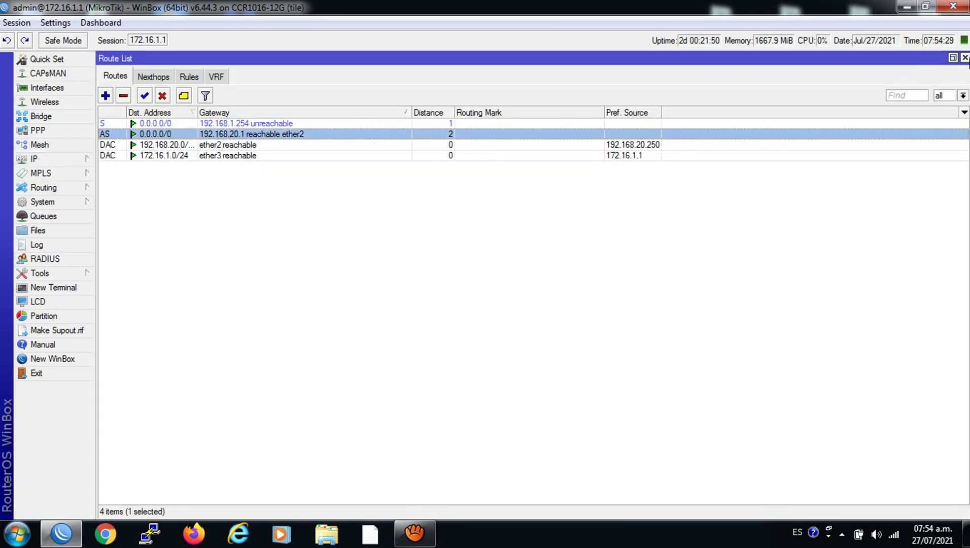
pyautogui.click(965, 57)
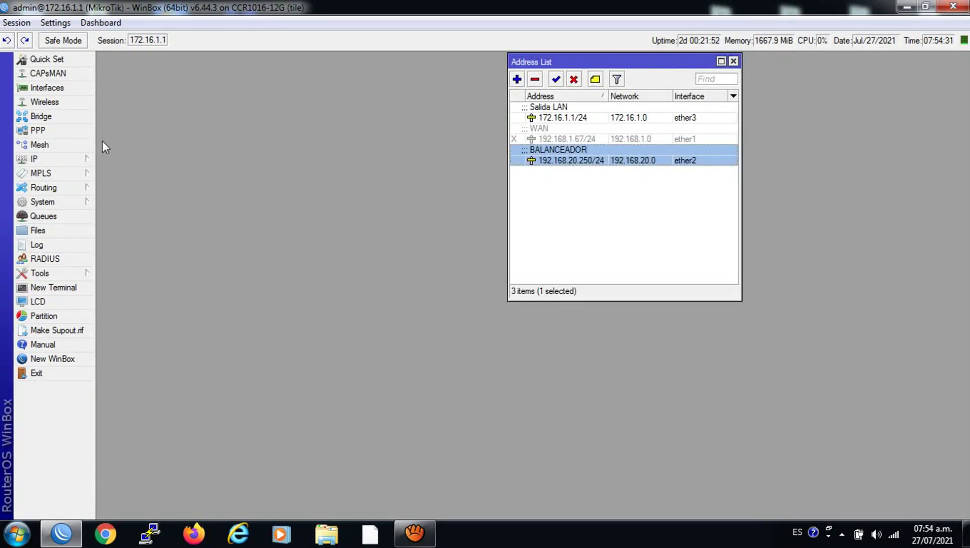
# Check the DHCP client list on the 172.16.1.1 router for configured clients and close it.
pyautogui.click(48, 158)
pyautogui.click(139, 218)
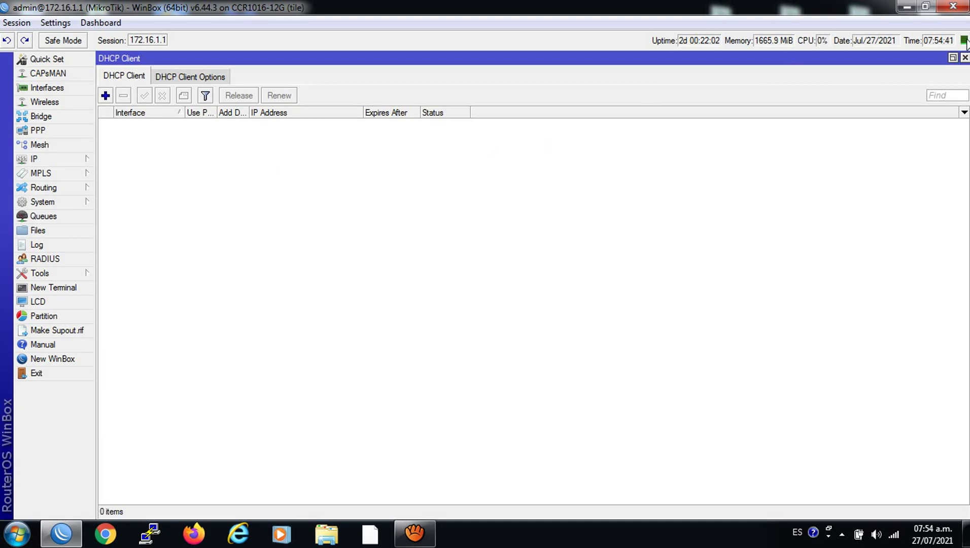
pyautogui.click(964, 58)
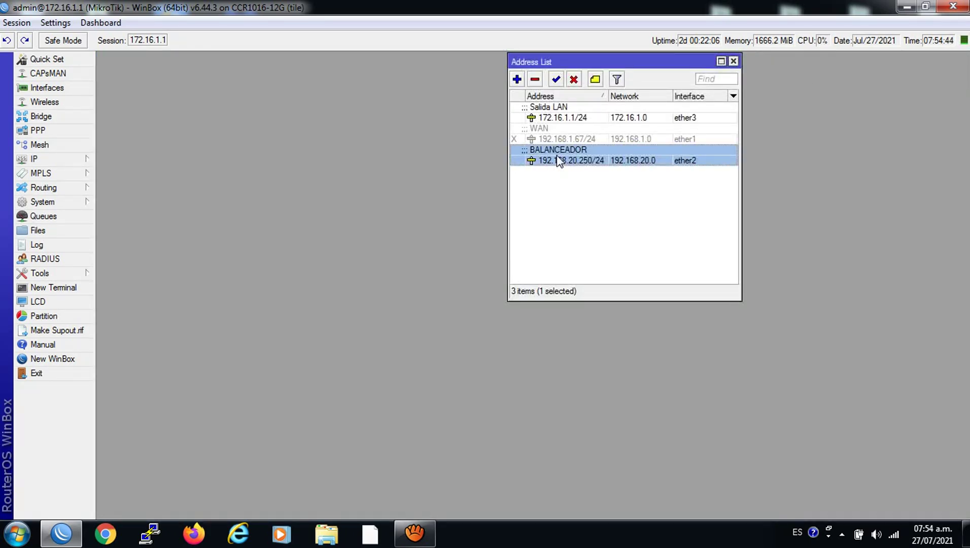
# Copy the full address 172.16.1.1/24 from the Salida LAN entry and close the entry.
pyautogui.click(554, 117)
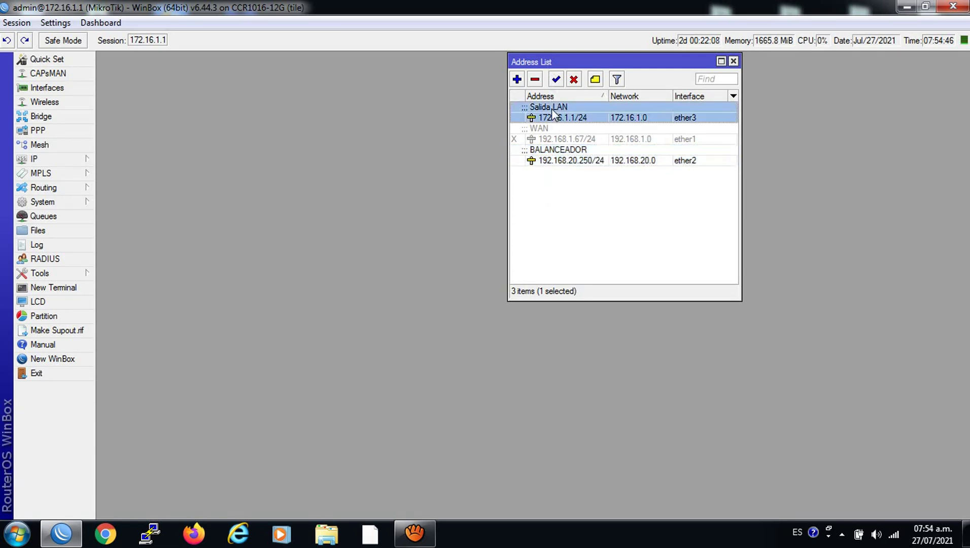
pyautogui.doubleClick(550, 118)
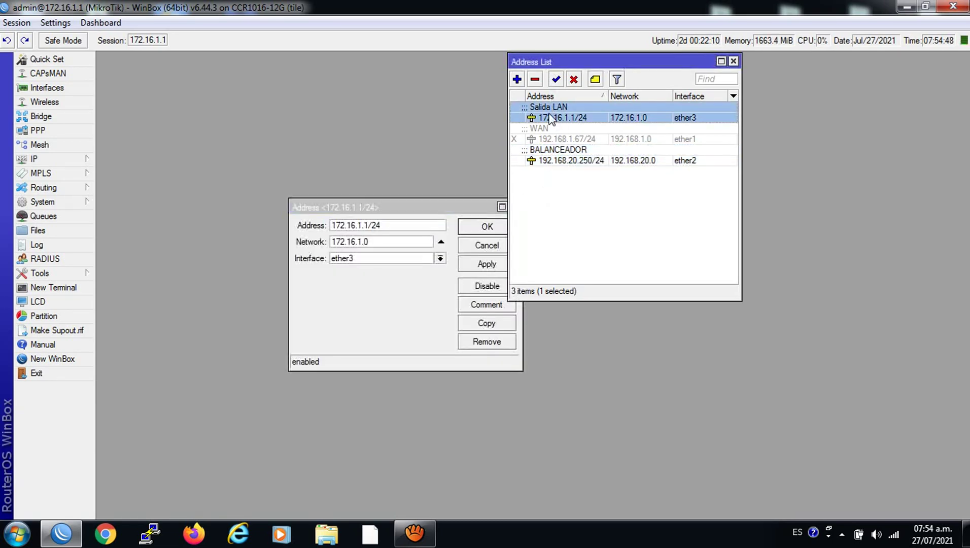
pyautogui.rightClick(396, 230)
pyautogui.click(427, 253)
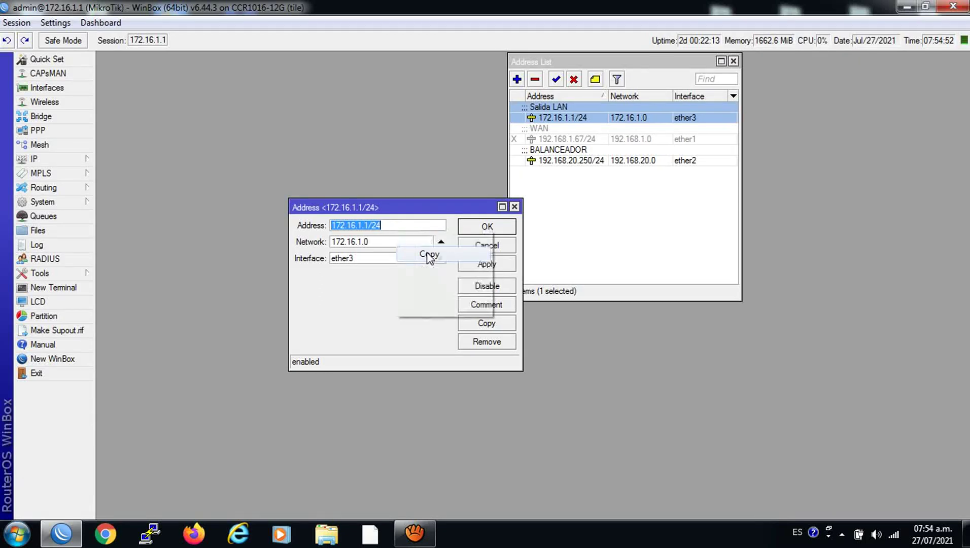
pyautogui.click(485, 228)
# Start a new WinBox session and connect to the balancer router at 192.168.20.1.
pyautogui.click(65, 361)
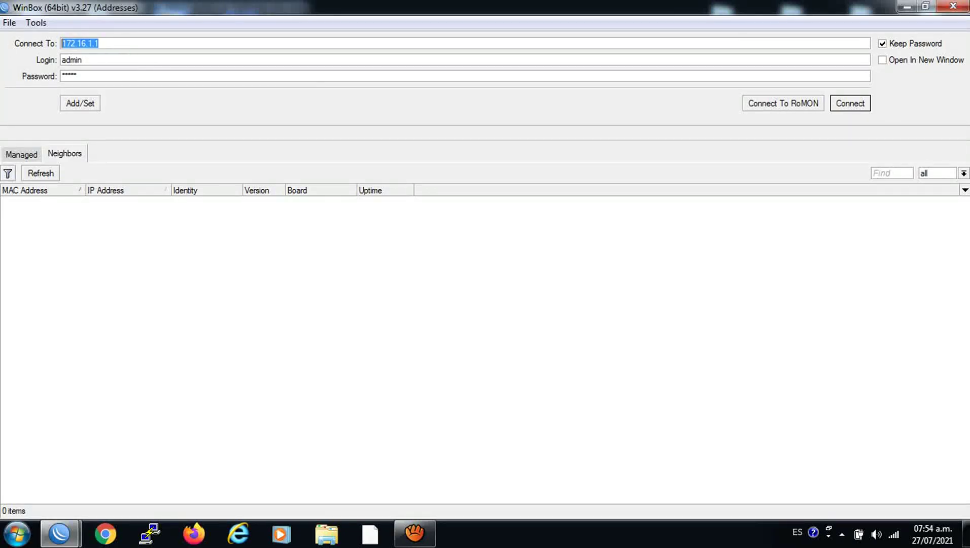
pyautogui.write('19')
pyautogui.press('Return')
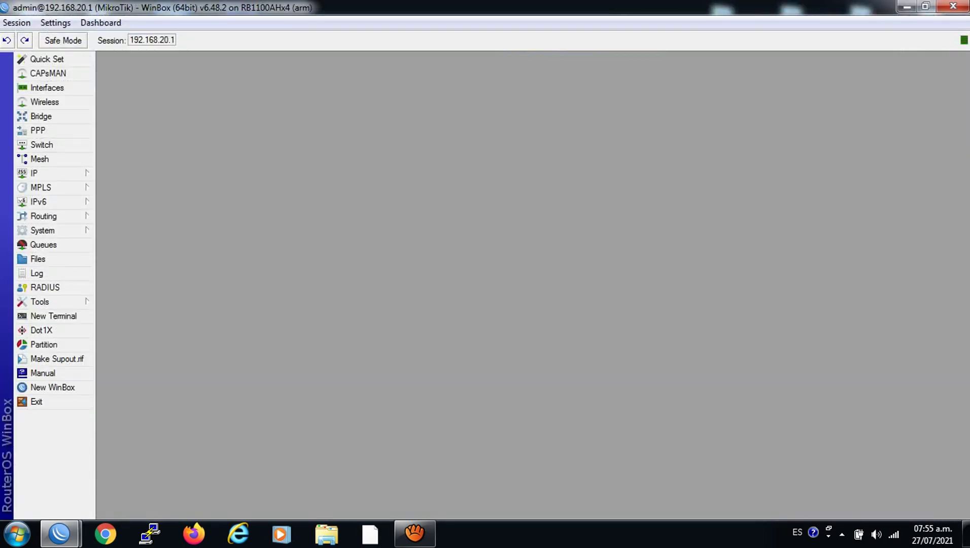
# Remove the disabled static route to 172.16.1.0/24 from the balancer's route list.
pyautogui.click(45, 175)
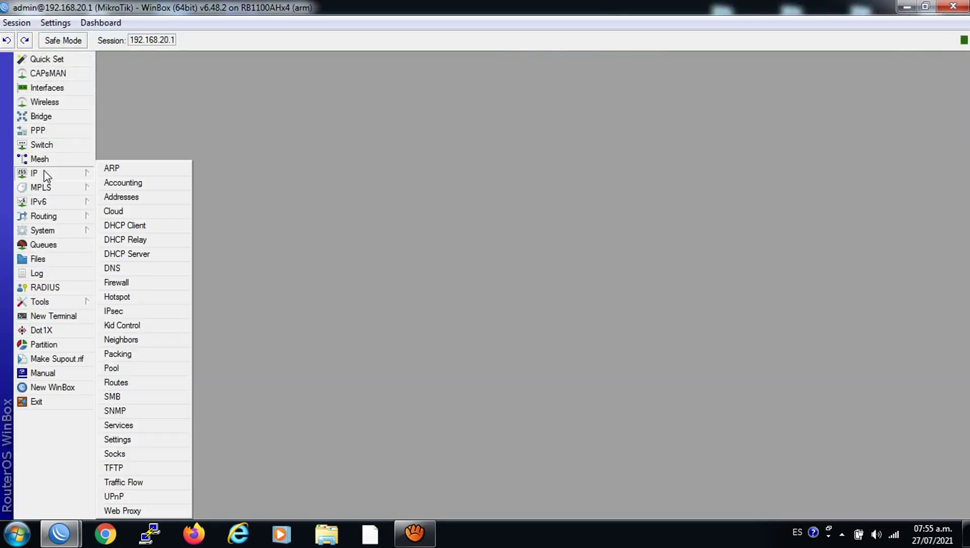
pyautogui.click(117, 382)
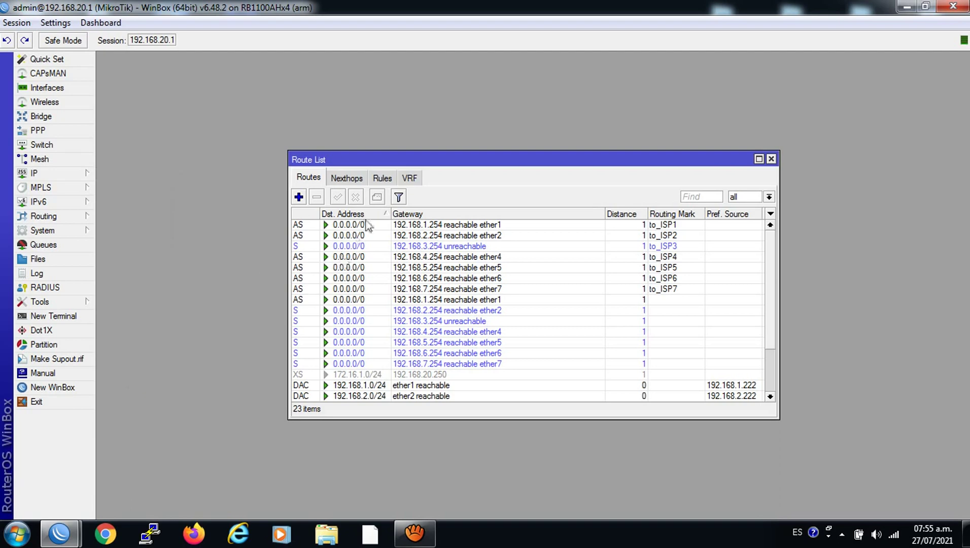
pyautogui.click(368, 374)
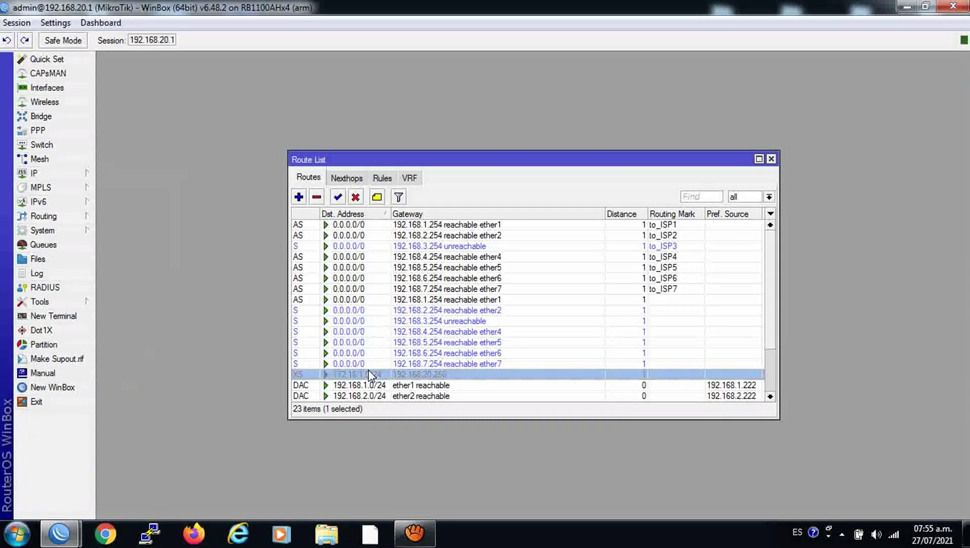
pyautogui.click(317, 197)
# Start a new route on the balancer with destination address 172.16.1.0/24, adapting the copied LAN address.
pyautogui.click(299, 197)
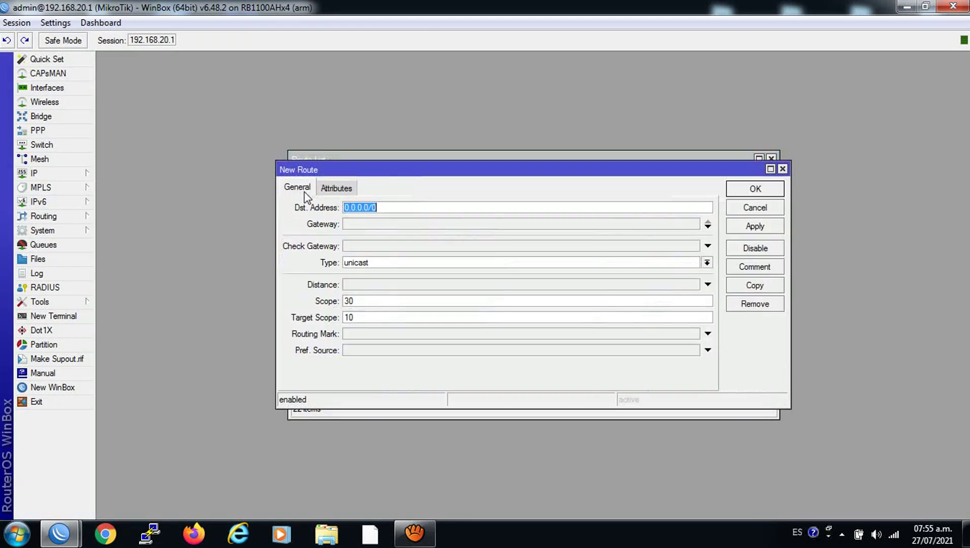
pyautogui.click(390, 208)
pyautogui.moveTo(390, 208); pyautogui.dragTo(334, 211)
pyautogui.rightClick(396, 208)
pyautogui.click(421, 248)
pyautogui.press('Left')
pyautogui.press('Left')
pyautogui.press('Left')
pyautogui.press('BackSpace')
pyautogui.write('0')
# Switch to the 172.16.1.1 session and copy the IP 192.168.20.250, without its mask, from the BALANCEADOR address entry.
pyautogui.moveTo(59, 532)
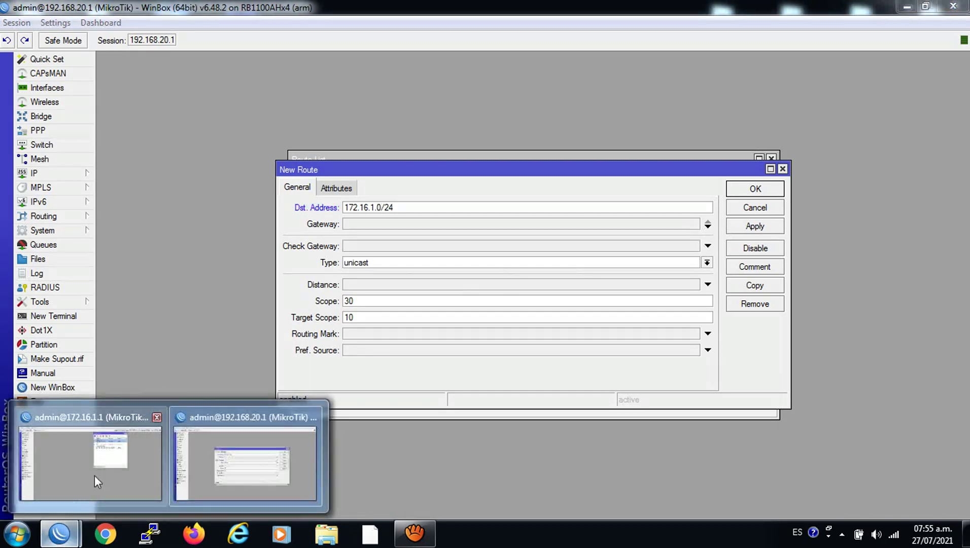
pyautogui.moveTo(104, 473)
pyautogui.click(100, 456)
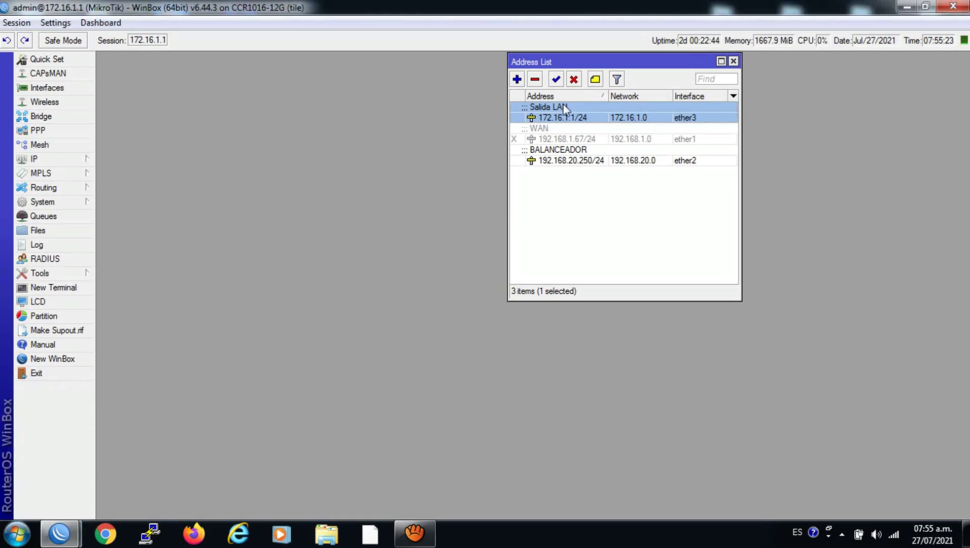
pyautogui.doubleClick(542, 159)
pyautogui.click(385, 225)
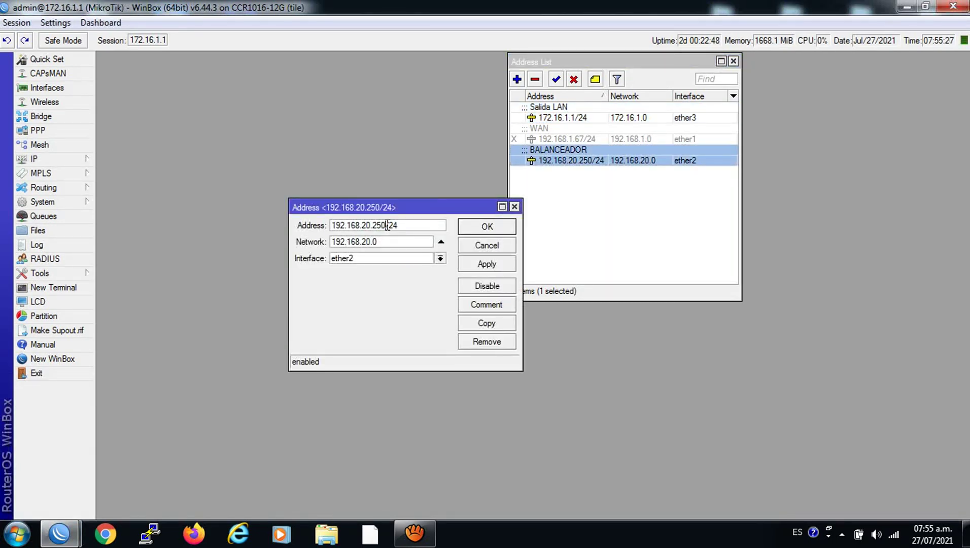
pyautogui.doubleClick(386, 226)
pyautogui.rightClick(374, 227)
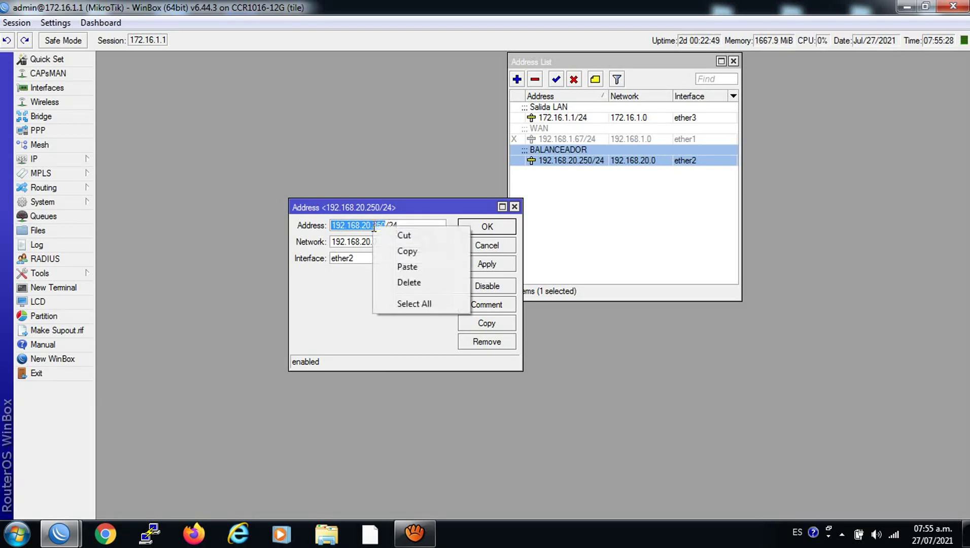
pyautogui.click(407, 250)
pyautogui.click(514, 207)
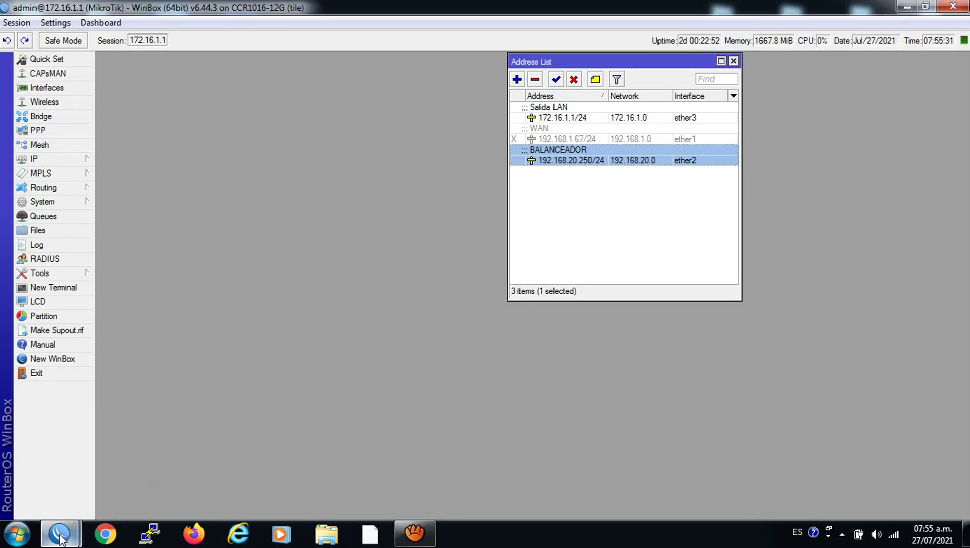
# Back in the 192.168.20.1 session, set the new route's gateway to 192.168.20.250, save it and close the route list.
pyautogui.moveTo(58, 533)
pyautogui.click(215, 467)
pyautogui.click(393, 224)
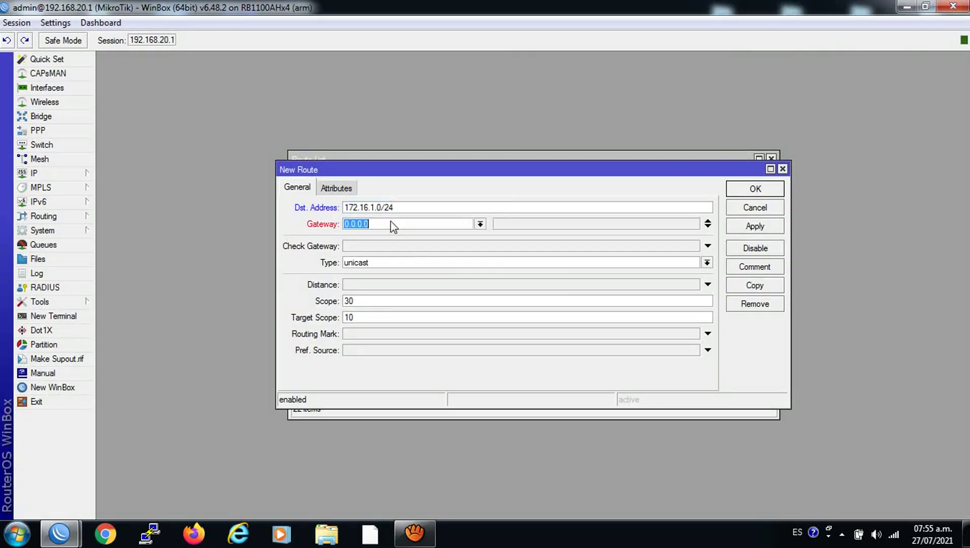
pyautogui.rightClick(393, 222)
pyautogui.click(427, 260)
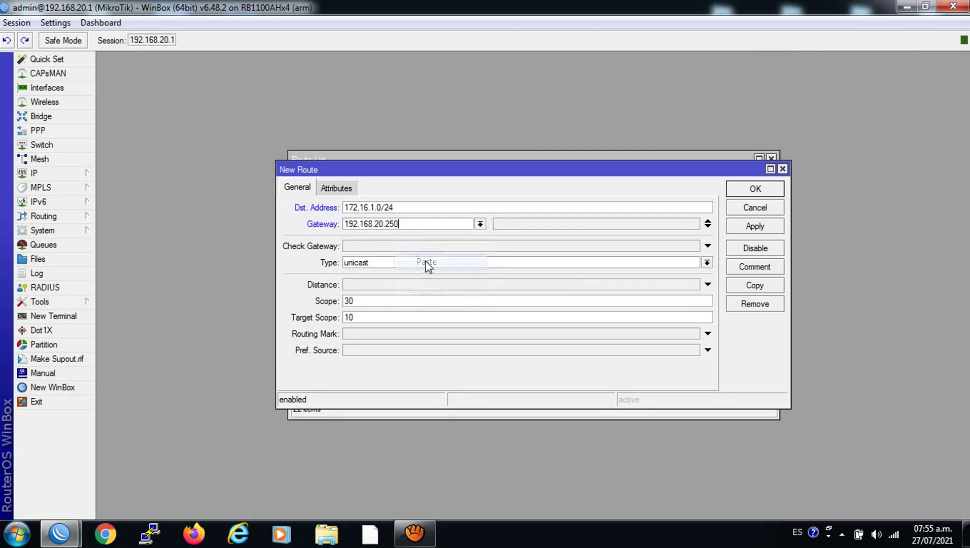
pyautogui.click(742, 230)
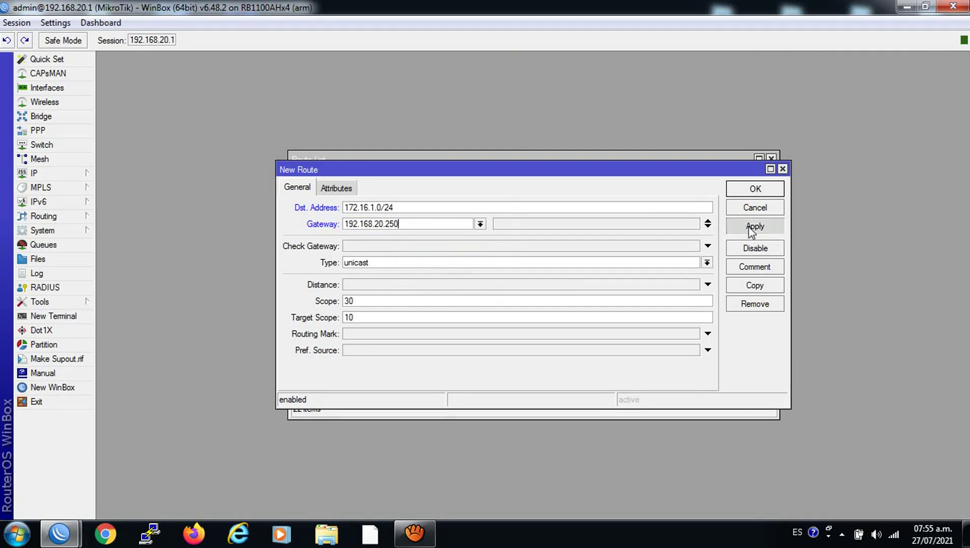
pyautogui.click(756, 189)
pyautogui.click(772, 157)
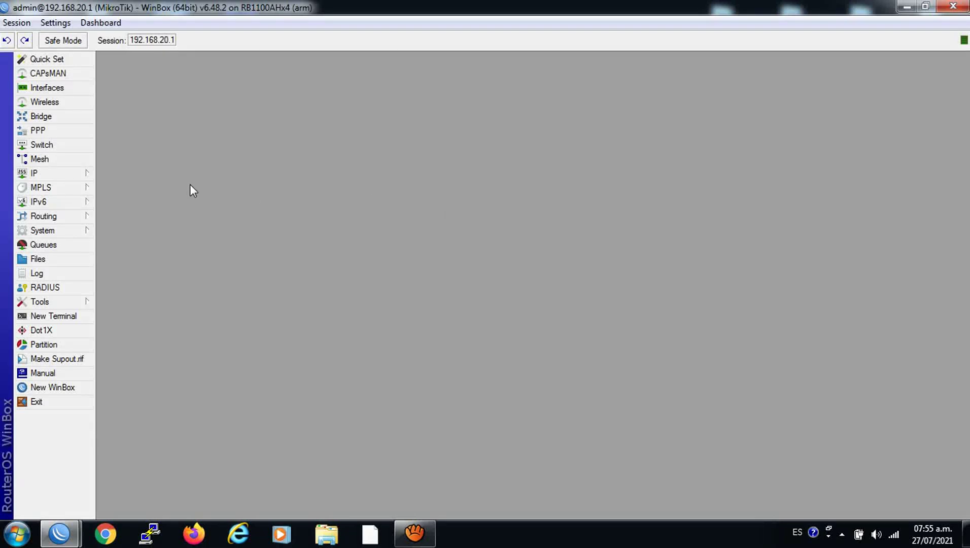
# Check the balancer's firewall NAT rules and close the firewall window.
pyautogui.click(68, 173)
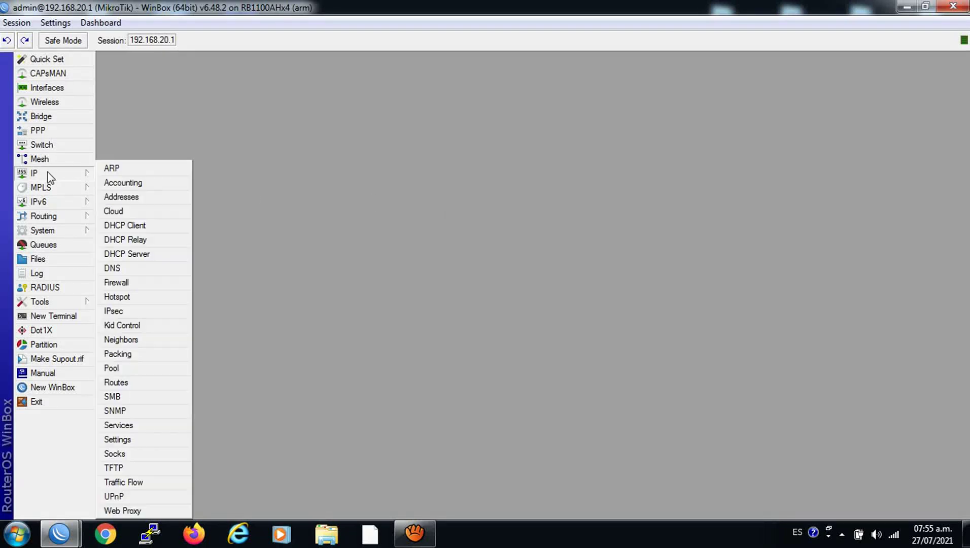
pyautogui.click(121, 282)
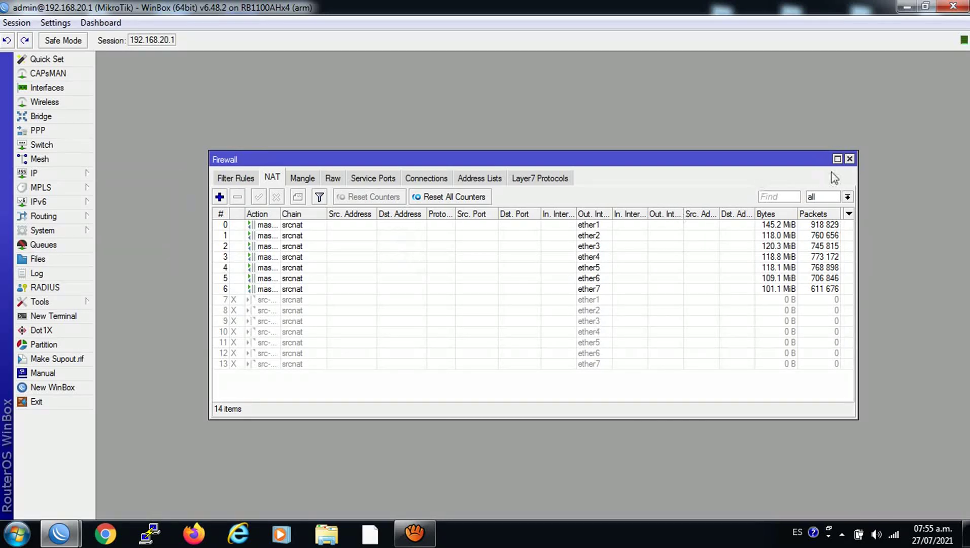
pyautogui.click(850, 159)
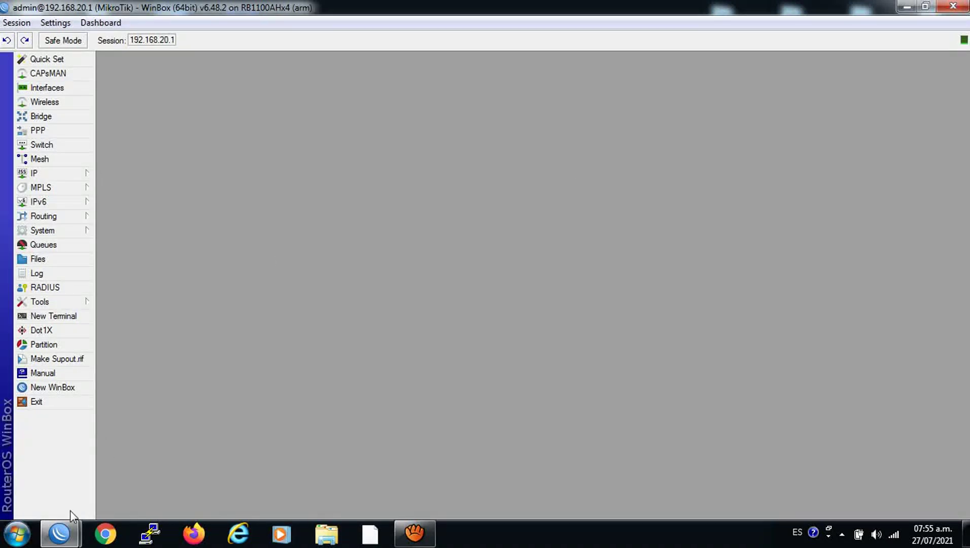
# In the 172.16.1.1 session, close the address list and disable the firewall's srcnat masquerade rule for Entrada_WAN.
pyautogui.moveTo(61, 533)
pyautogui.click(101, 454)
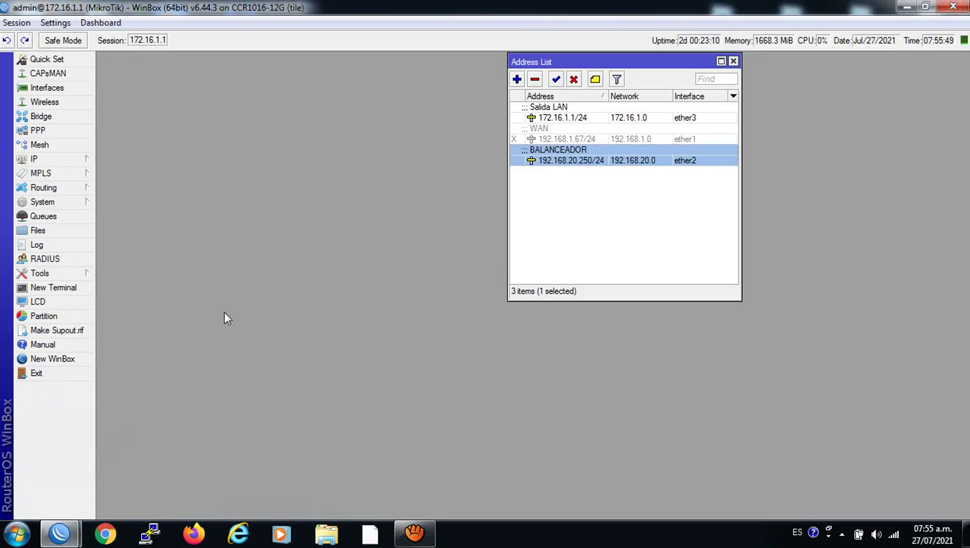
pyautogui.click(733, 61)
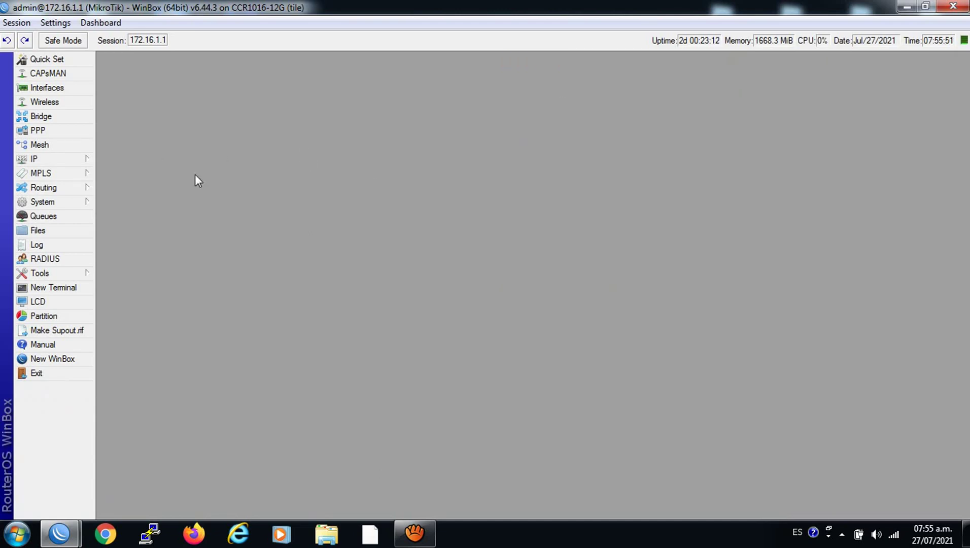
pyautogui.click(71, 161)
pyautogui.click(161, 269)
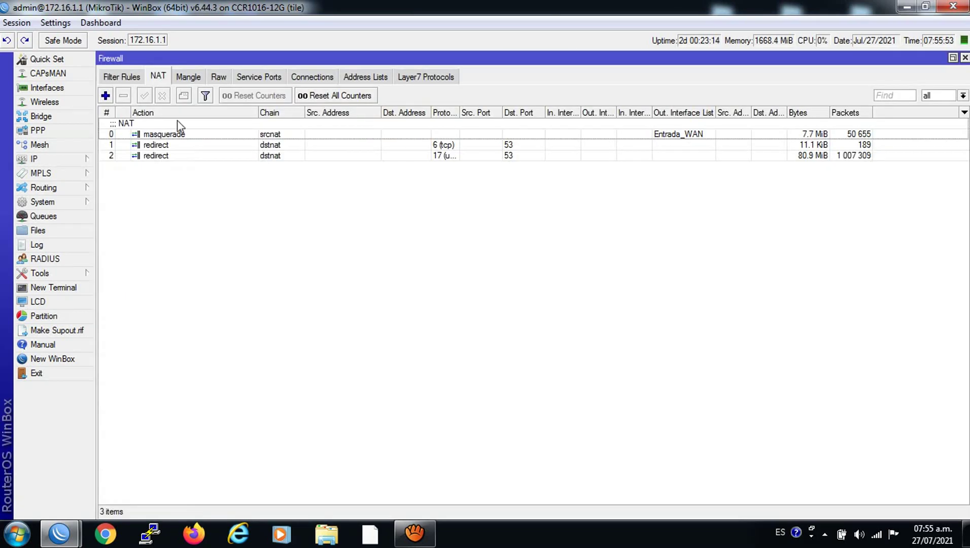
pyautogui.click(156, 120)
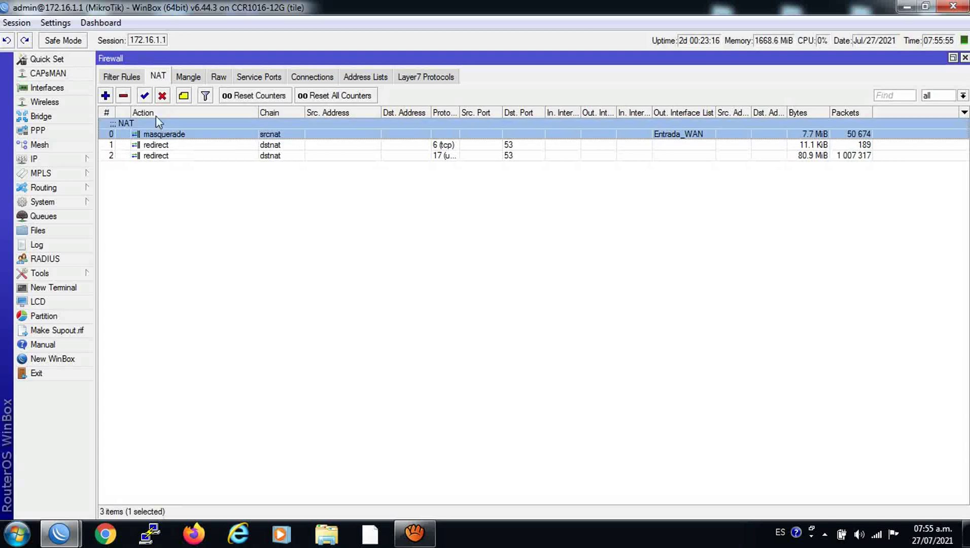
pyautogui.click(163, 96)
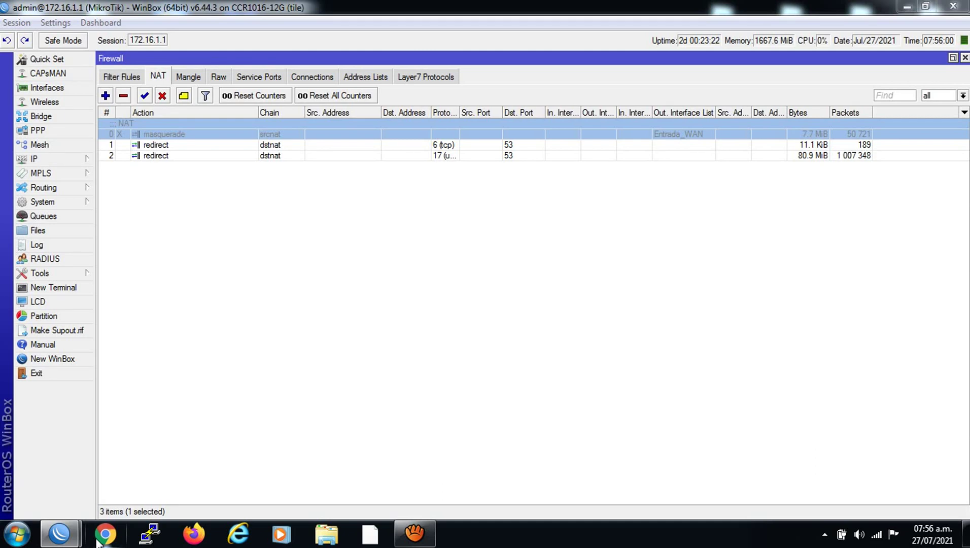
# Switch to a maximized Chrome window and open the bookmarked AIR Wireless code generator and nPerf speed test in separate tabs.
pyautogui.click(99, 541)
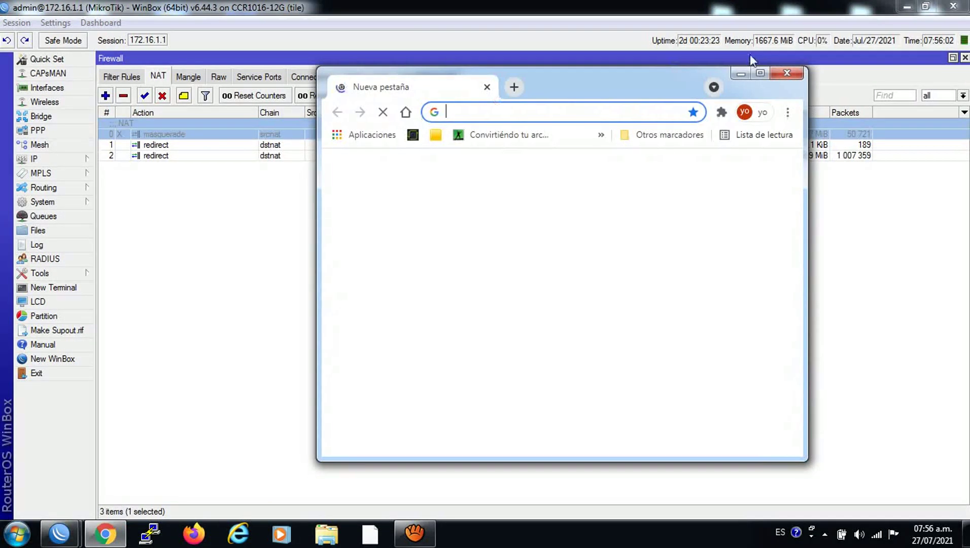
pyautogui.click(759, 74)
pyautogui.click(270, 60)
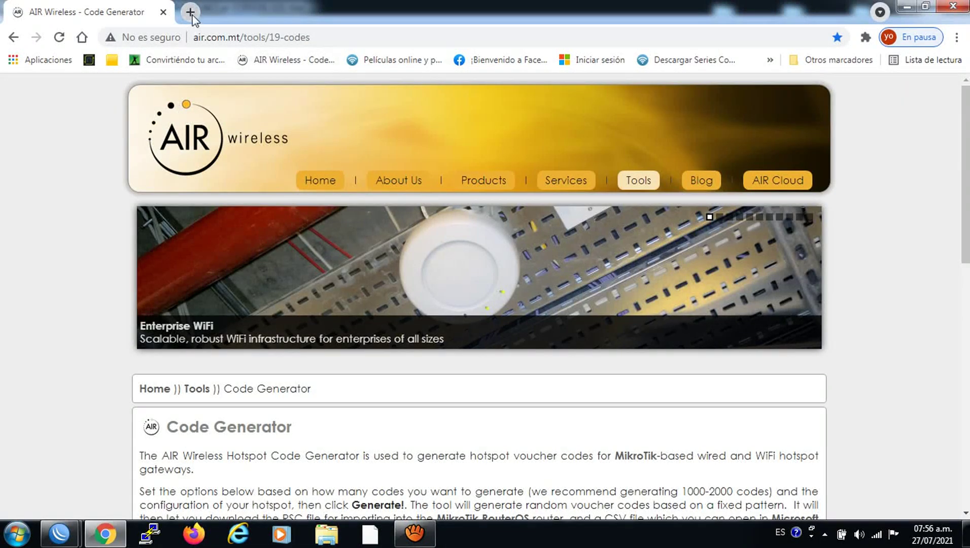
pyautogui.click(190, 12)
pyautogui.click(89, 60)
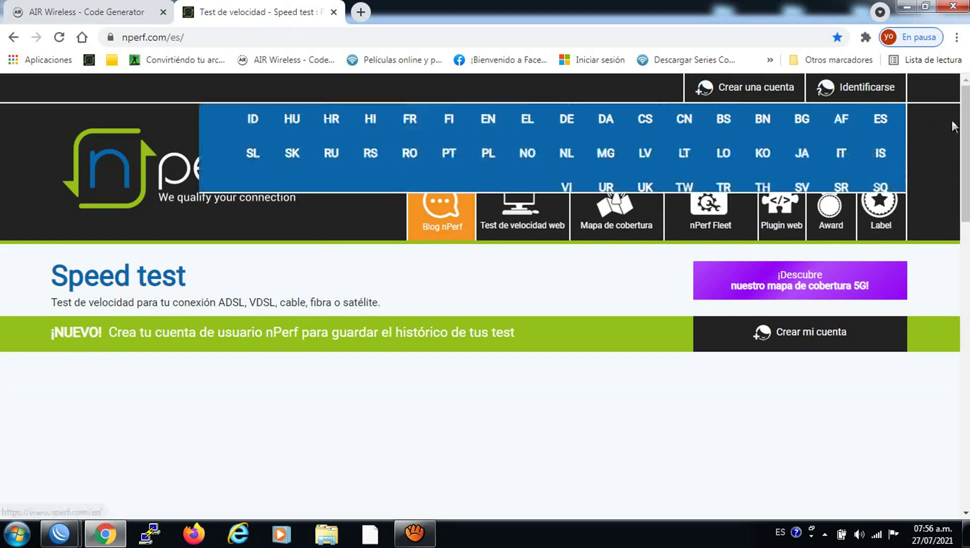
# Run the nPerf speed test to check the internet connection.
pyautogui.moveTo(965, 128); pyautogui.dragTo(965, 233)
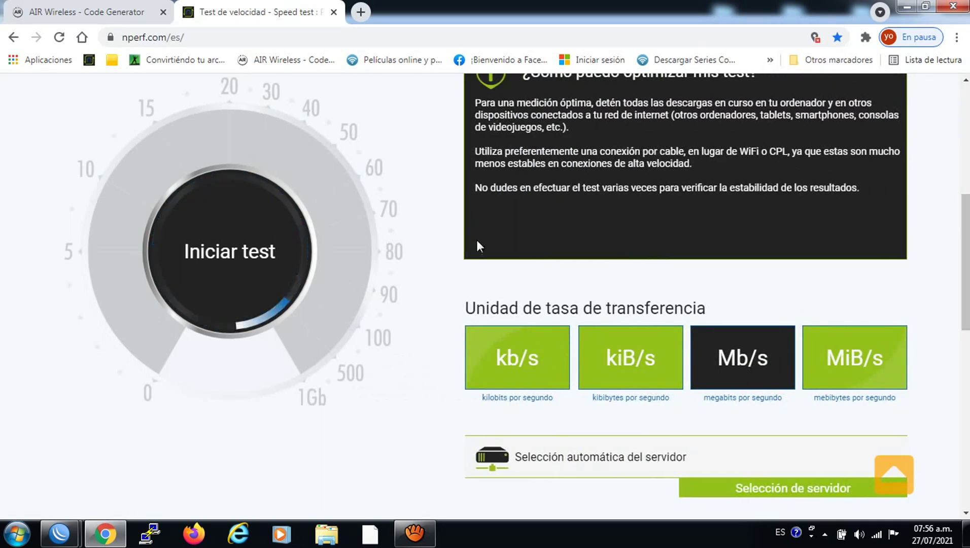
pyautogui.click(226, 244)
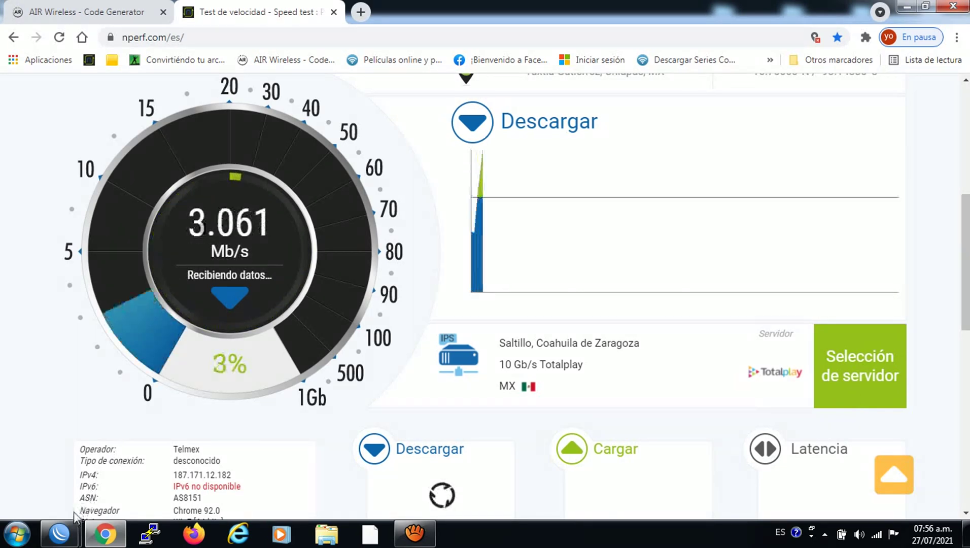
# In the 172.16.1.1 WinBox session, re-enable the firewall's srcnat masquerade rule for Entrada_WAN.
pyautogui.moveTo(66, 532)
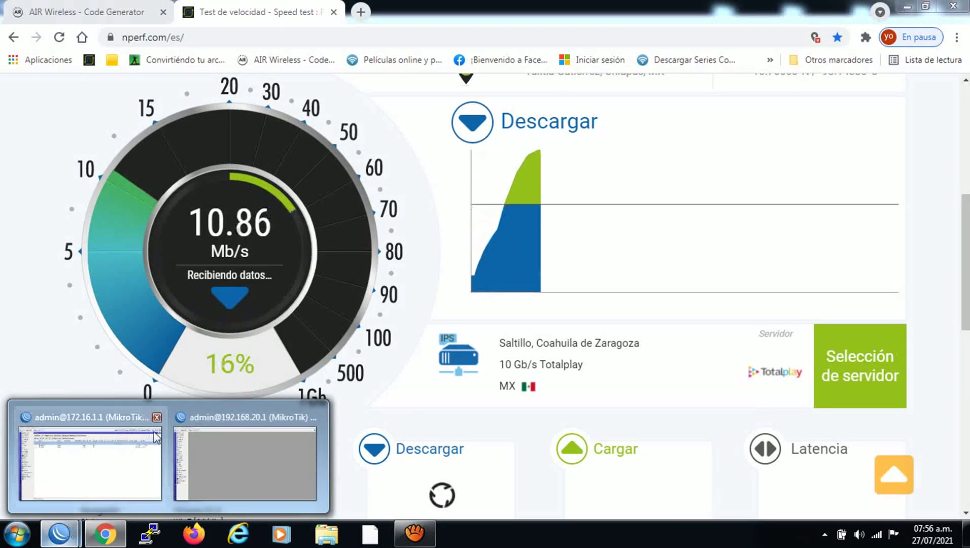
pyautogui.click(115, 463)
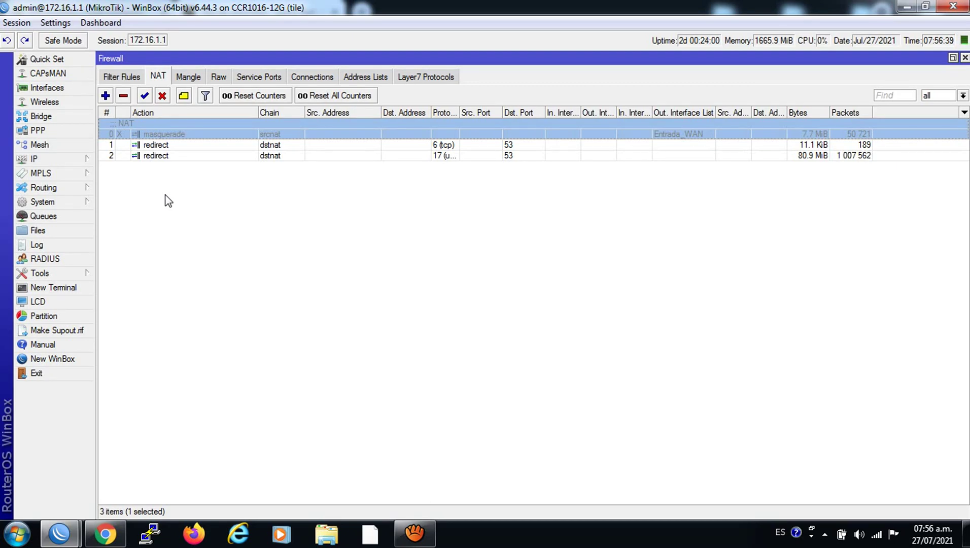
pyautogui.click(145, 96)
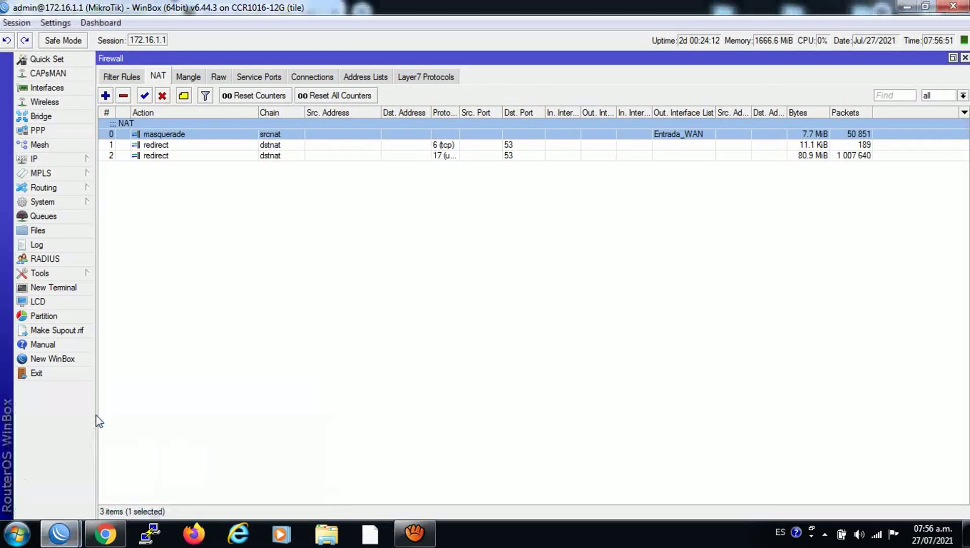
# Look over both router sessions and return to Chrome to check the running speed test.
pyautogui.rightClick(75, 535)
pyautogui.click(75, 530)
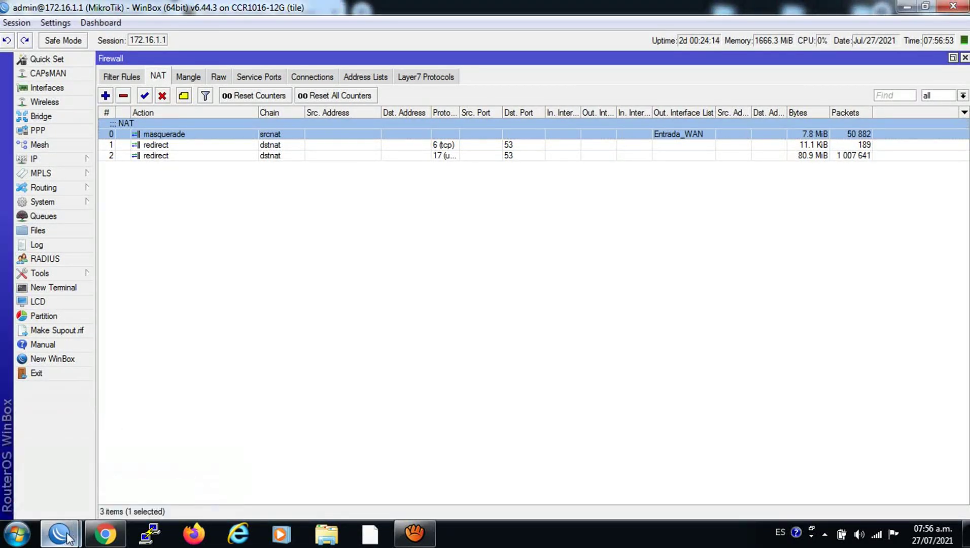
pyautogui.moveTo(60, 532)
pyautogui.click(204, 457)
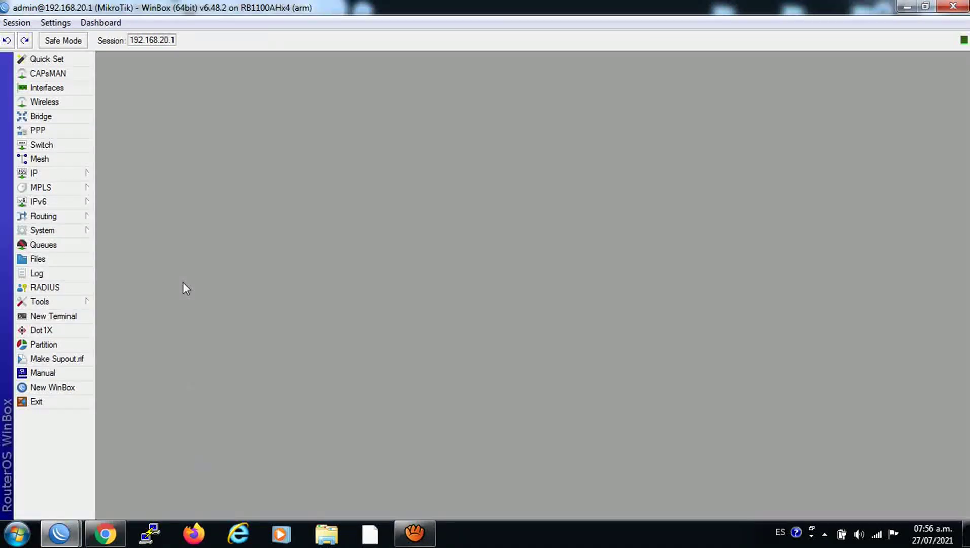
pyautogui.click(69, 482)
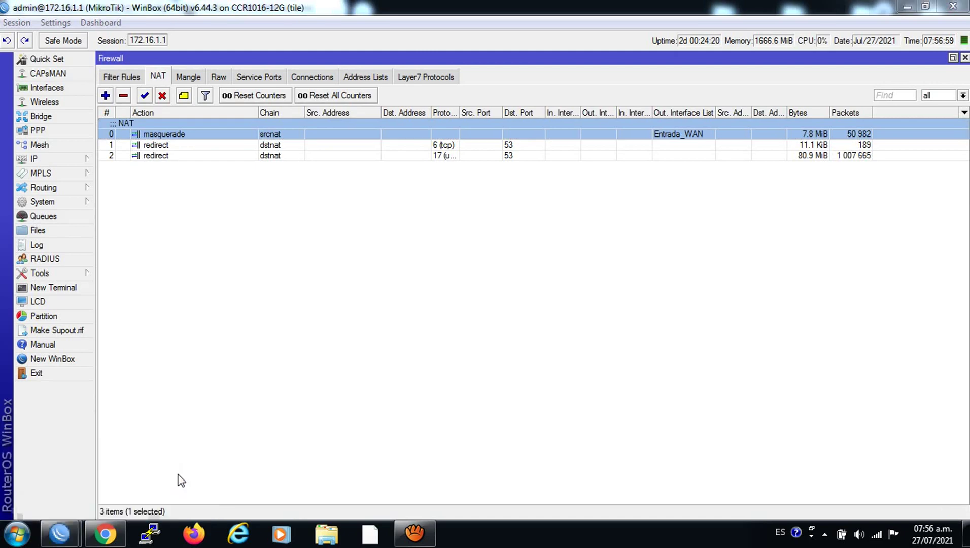
pyautogui.click(105, 532)
# In the 192.168.20.1 WinBox session, disable the static route to 172.16.1.0/24 and close the session.
pyautogui.moveTo(60, 533)
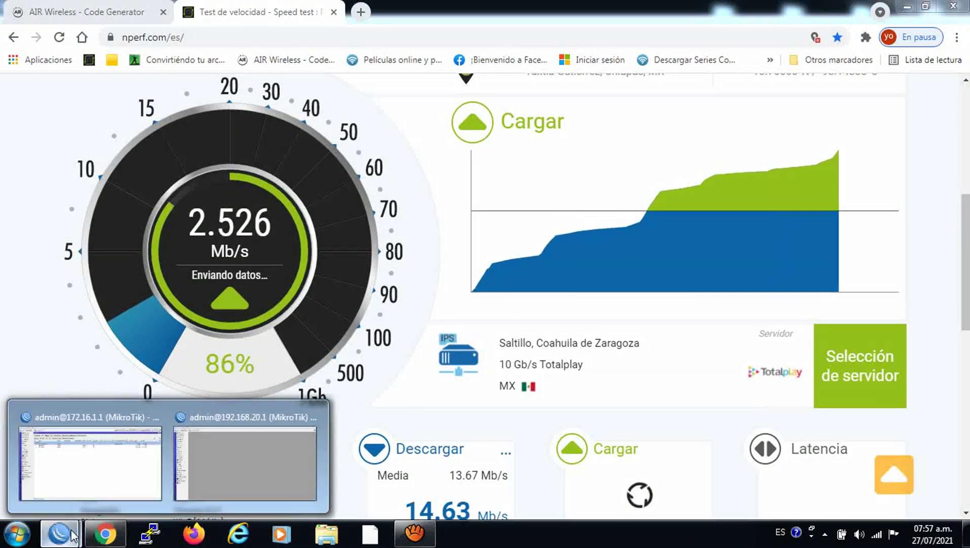
pyautogui.click(213, 449)
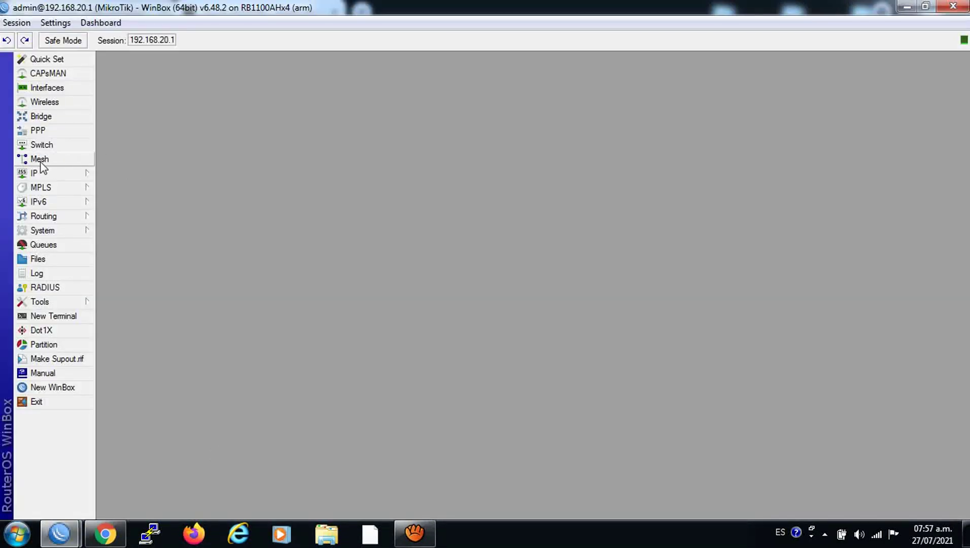
pyautogui.click(55, 173)
pyautogui.click(116, 382)
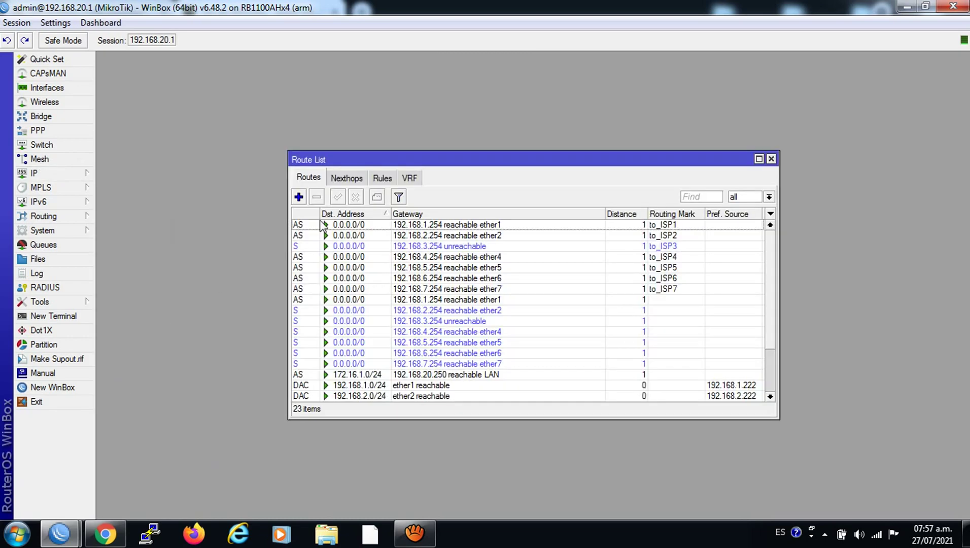
pyautogui.click(367, 374)
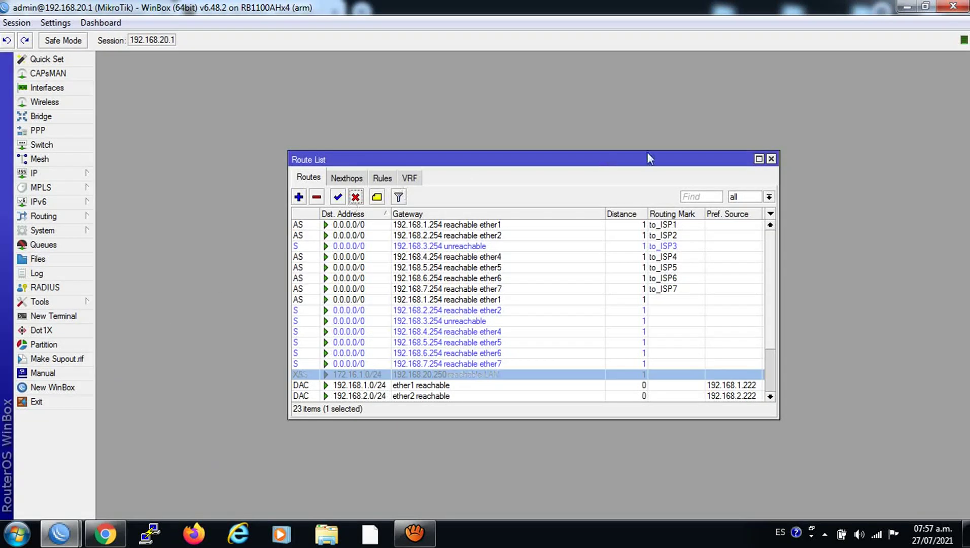
pyautogui.click(771, 159)
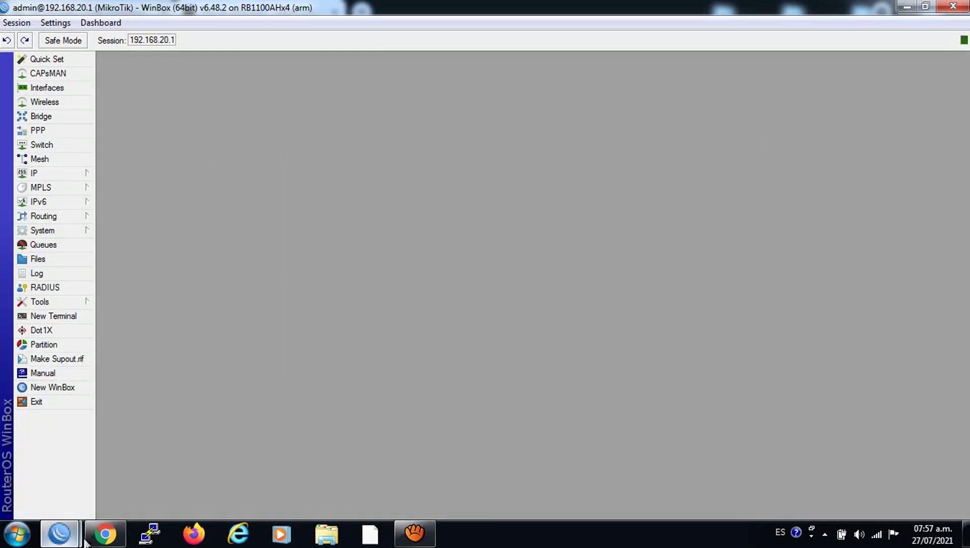
pyautogui.moveTo(68, 543)
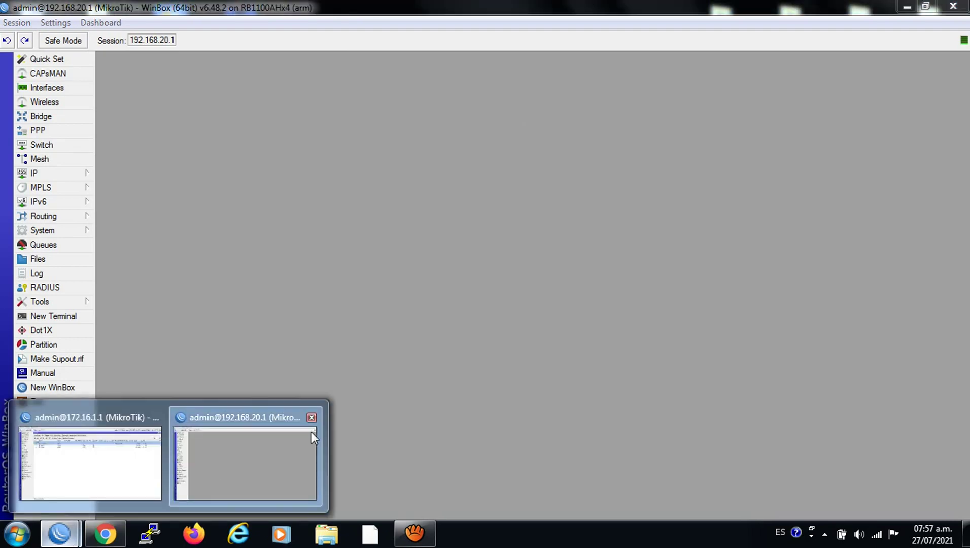
pyautogui.click(311, 417)
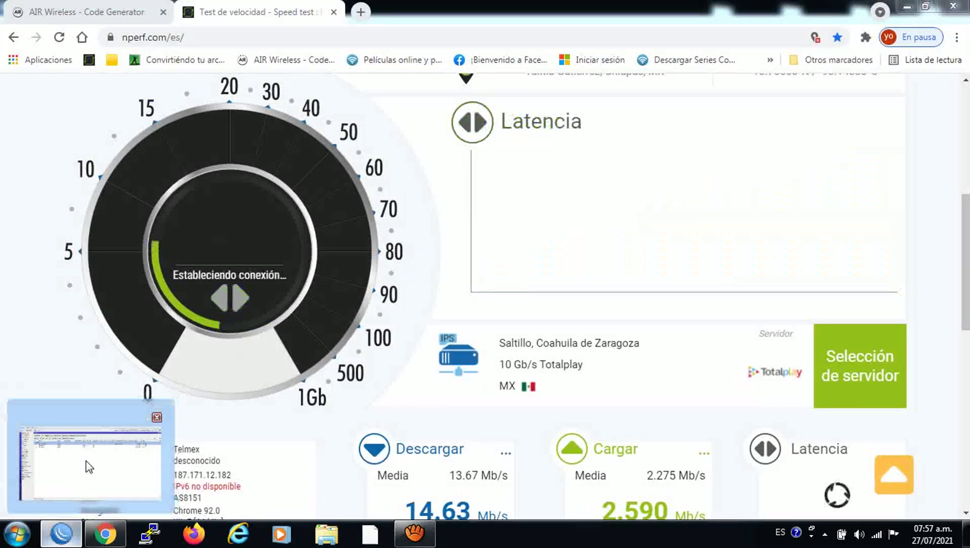
# Launch a new WinBox login from the 172.16.1.1 session and connect to 172.16.1.208 with the saved login.
pyautogui.click(89, 466)
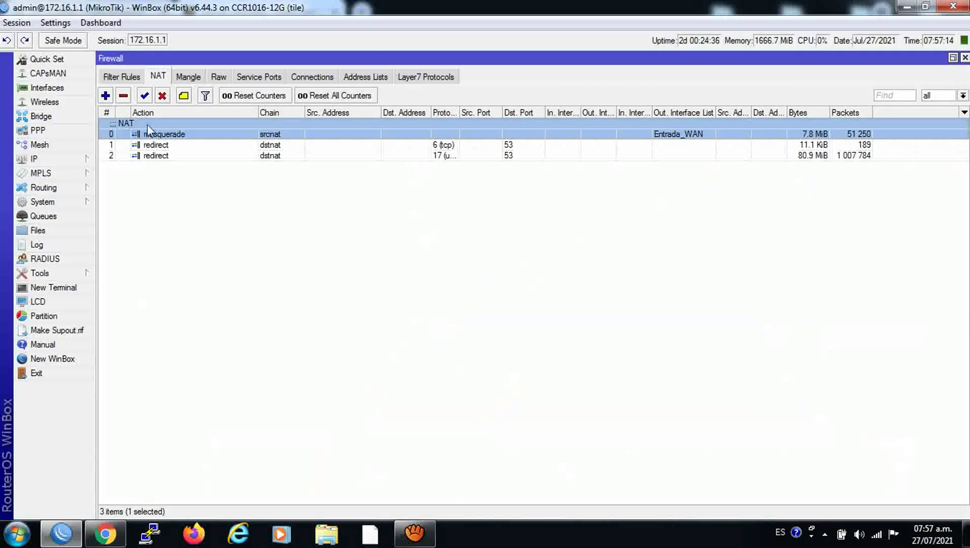
pyautogui.click(51, 358)
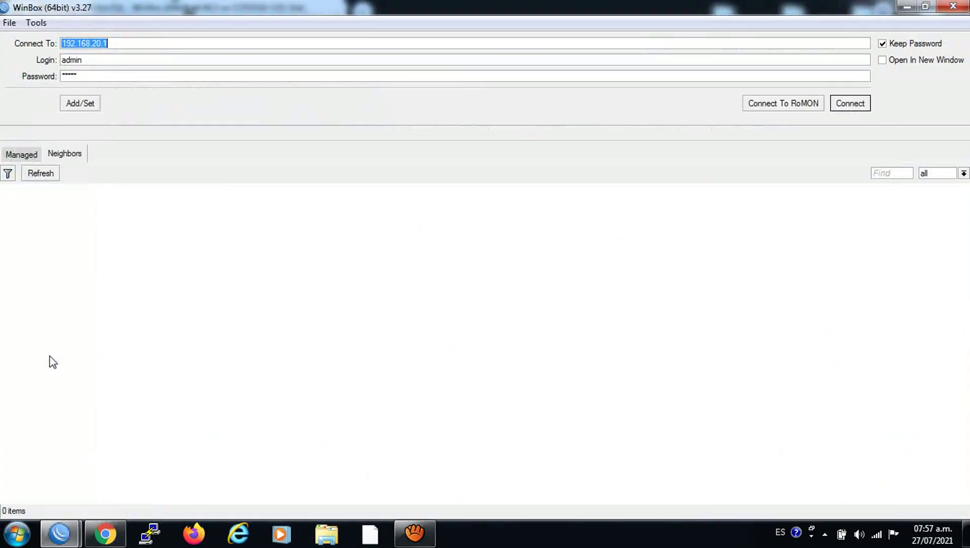
pyautogui.click(126, 40)
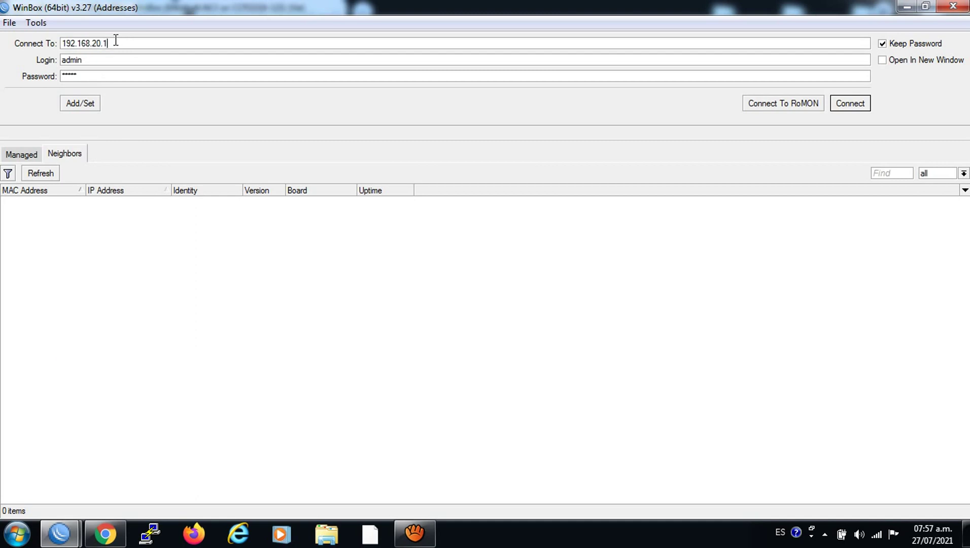
pyautogui.press('BackSpace')
pyautogui.press('BackSpace')
pyautogui.press('BackSpace')
pyautogui.press('BackSpace')
pyautogui.press('BackSpace')
pyautogui.press('BackSpace')
pyautogui.press('BackSpace')
pyautogui.press('BackSpace')
pyautogui.press('BackSpace')
pyautogui.press('BackSpace')
pyautogui.press('BackSpace')
pyautogui.press('Return')
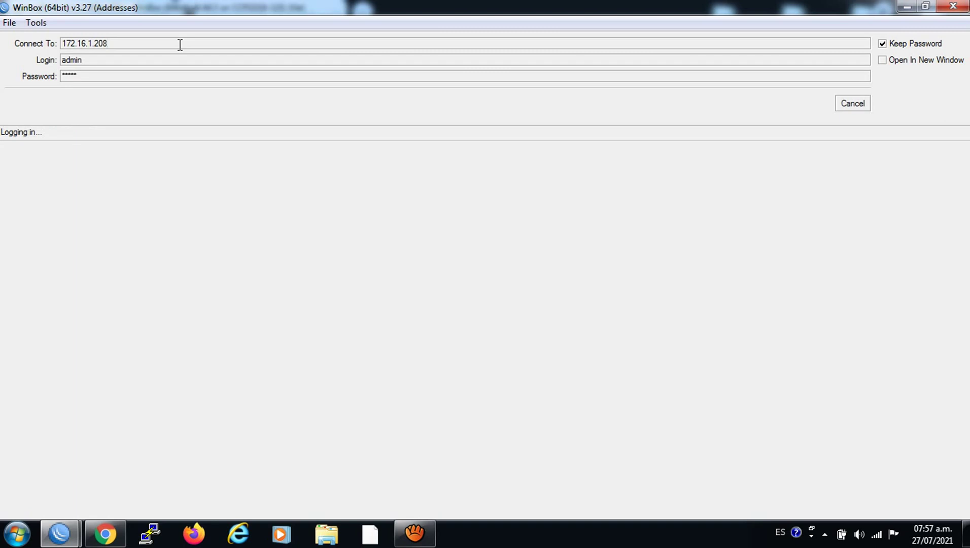
# In the 172.16.1.1 session's address list, enable the WAN address on ether1 and disable the BALANCEADOR address on ether2.
pyautogui.moveTo(71, 527)
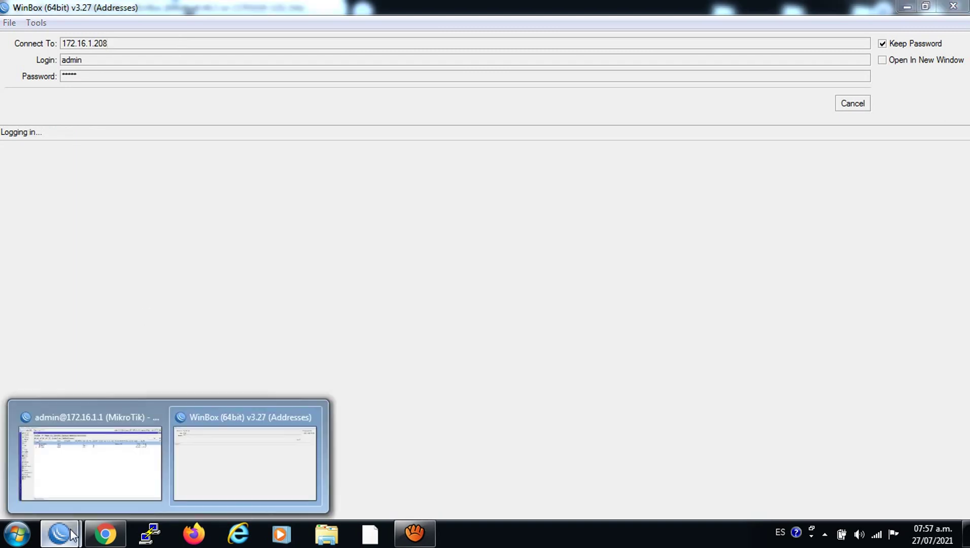
pyautogui.click(105, 477)
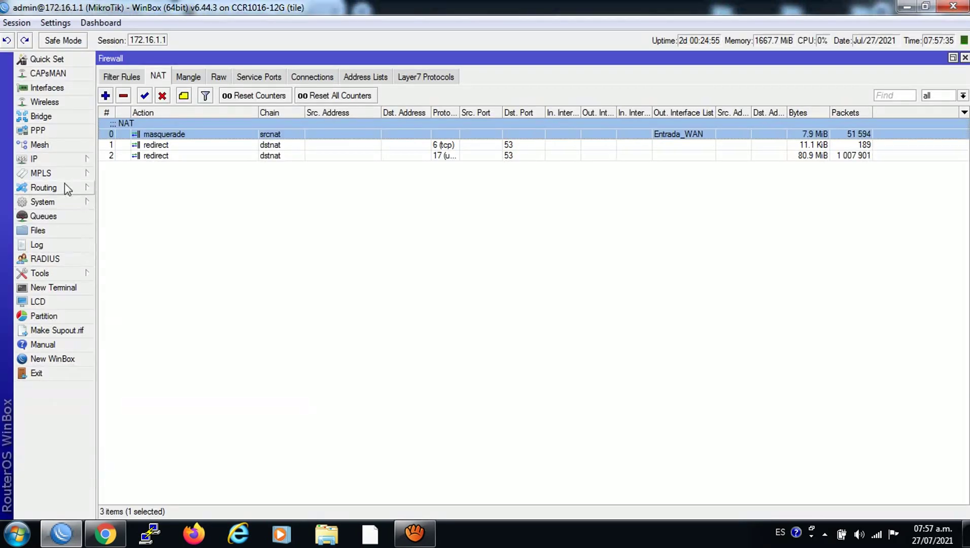
pyautogui.click(44, 160)
pyautogui.click(122, 189)
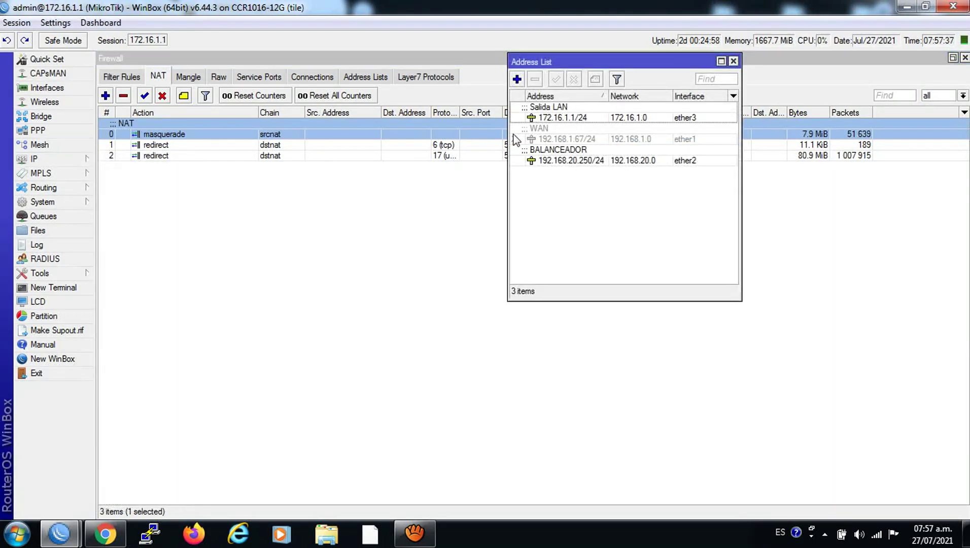
pyautogui.click(544, 139)
pyautogui.click(555, 80)
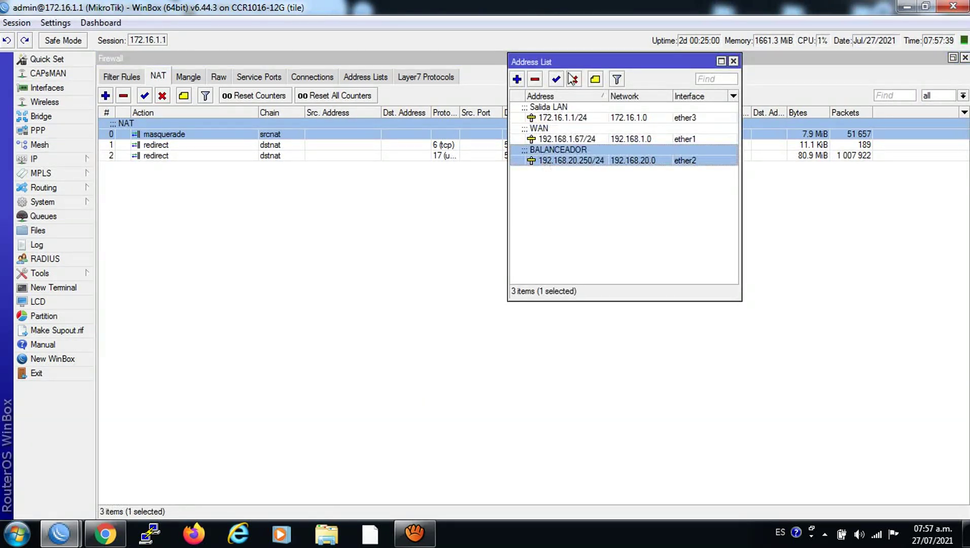
pyautogui.click(573, 78)
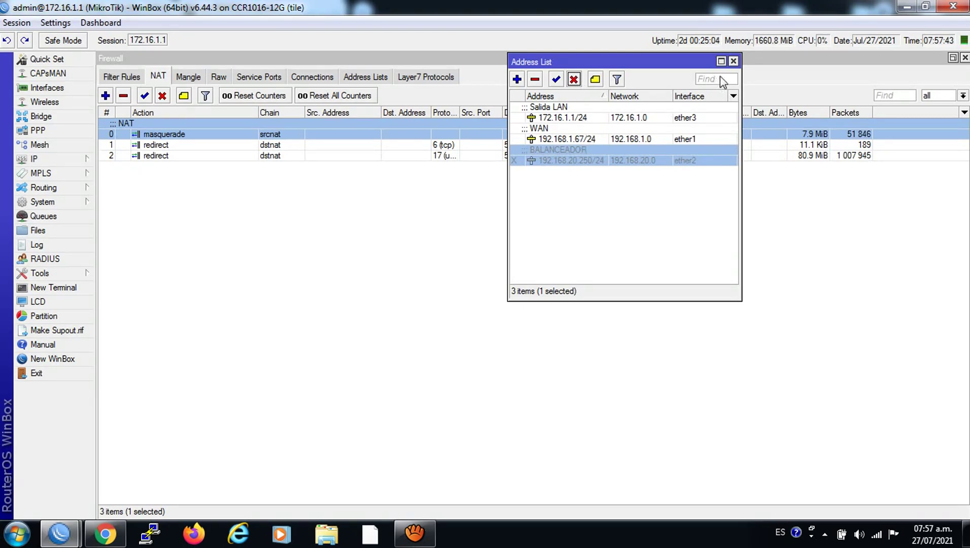
pyautogui.click(733, 62)
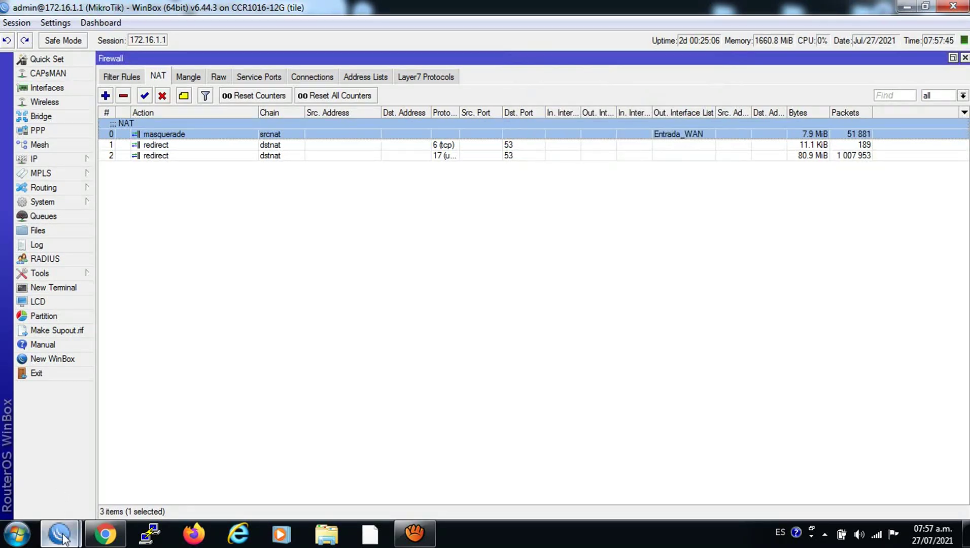
# In the 172.16.1.208 session, copy the ether2 address 192.168.50.1/24 from its address entry without changing it.
pyautogui.moveTo(60, 533)
pyautogui.click(209, 458)
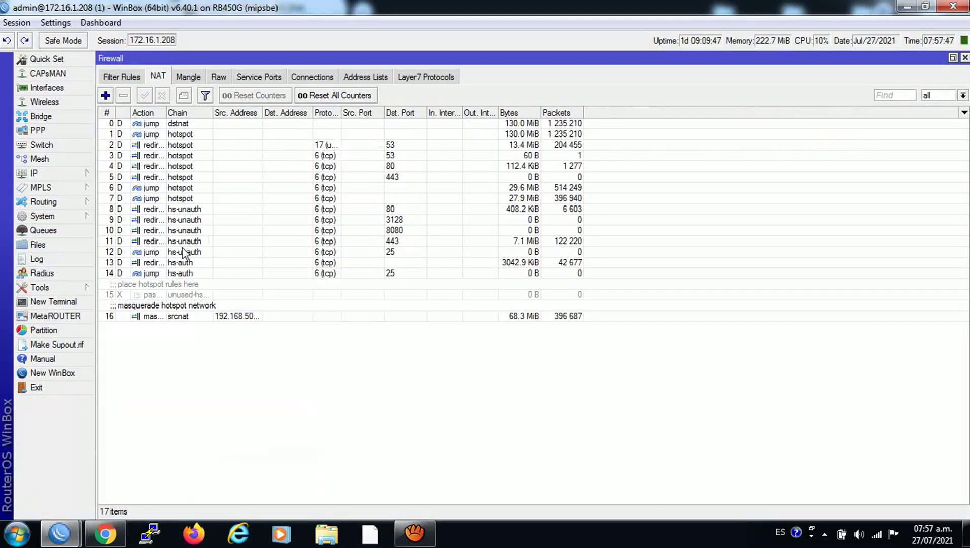
pyautogui.click(45, 173)
pyautogui.click(132, 203)
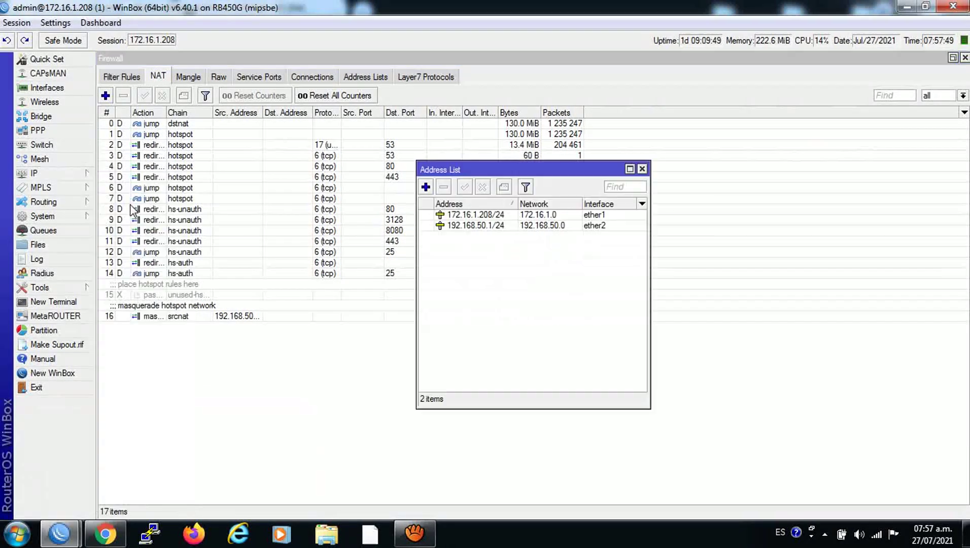
pyautogui.doubleClick(474, 225)
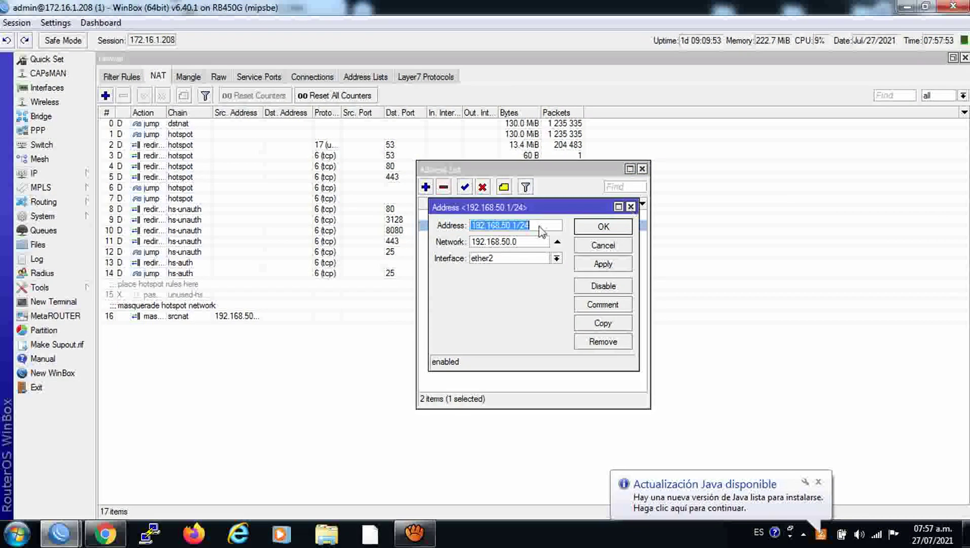
pyautogui.rightClick(514, 222)
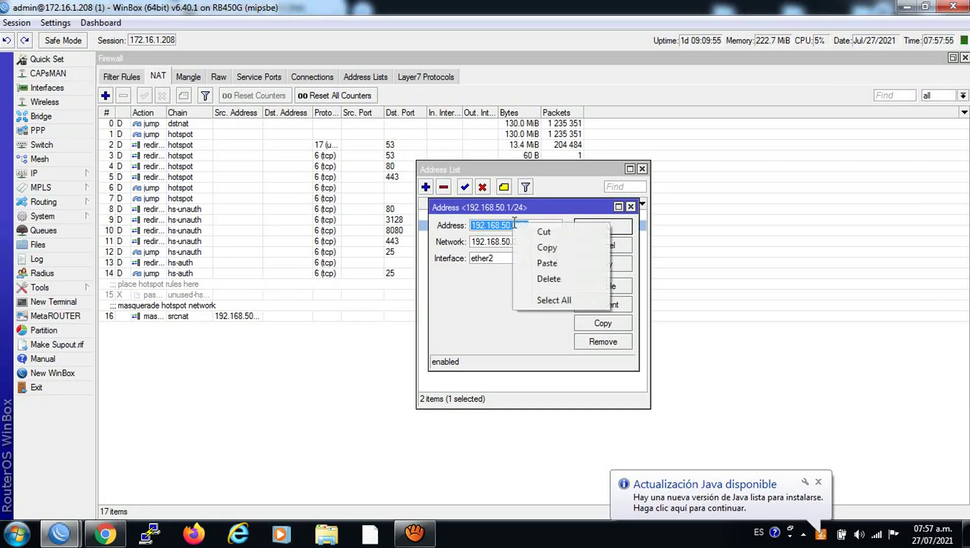
pyautogui.click(545, 247)
pyautogui.click(630, 206)
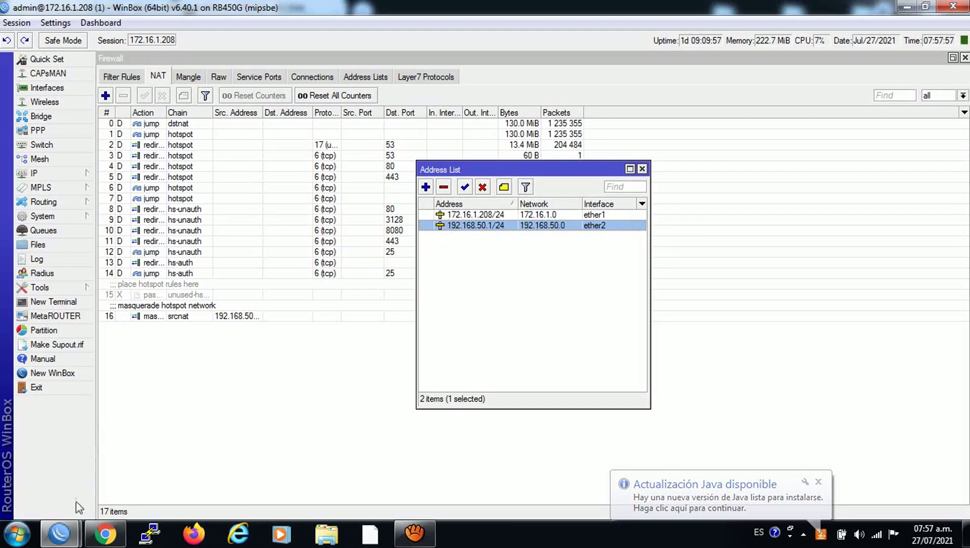
# In the 172.16.1.1 session, start a new route with destination address 192.168.50.0/24.
pyautogui.moveTo(68, 523)
pyautogui.click(76, 469)
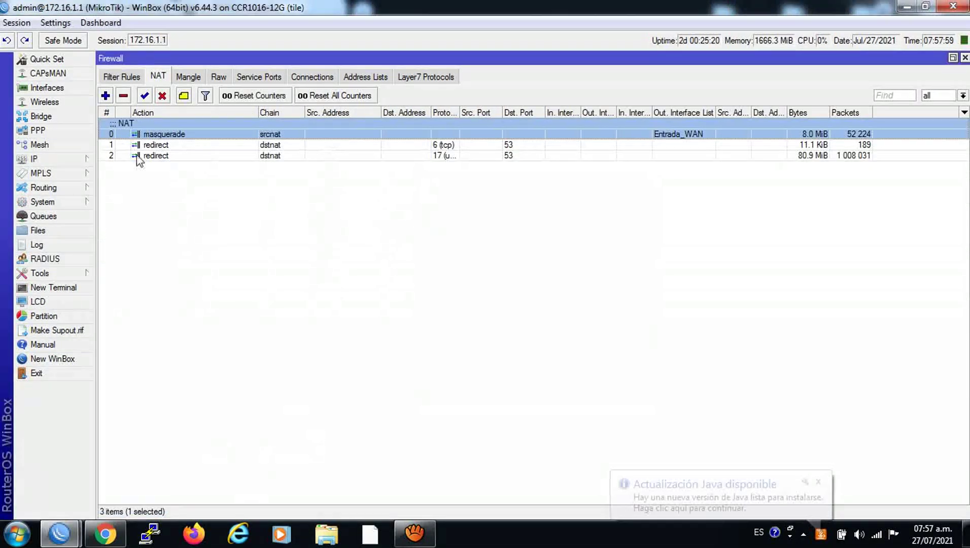
pyautogui.click(43, 160)
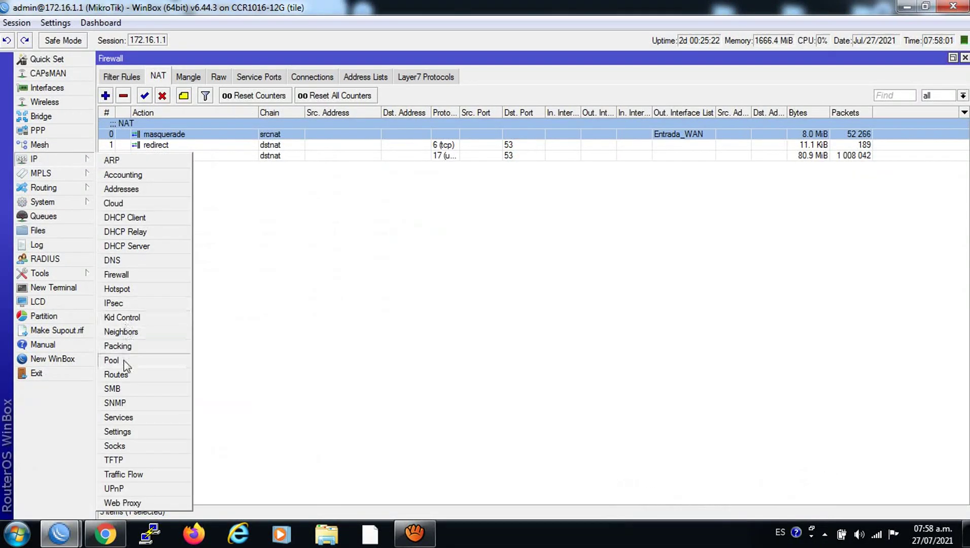
pyautogui.click(118, 375)
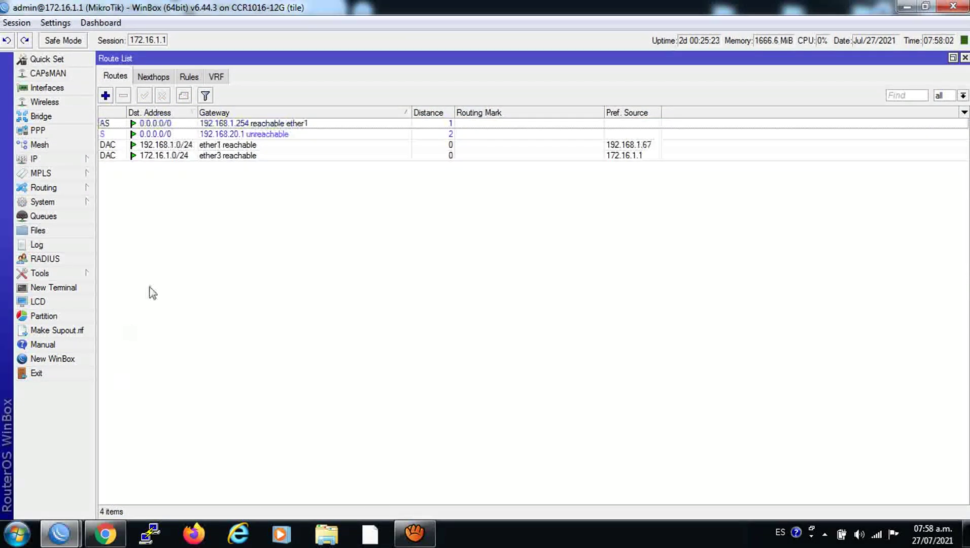
pyautogui.click(106, 95)
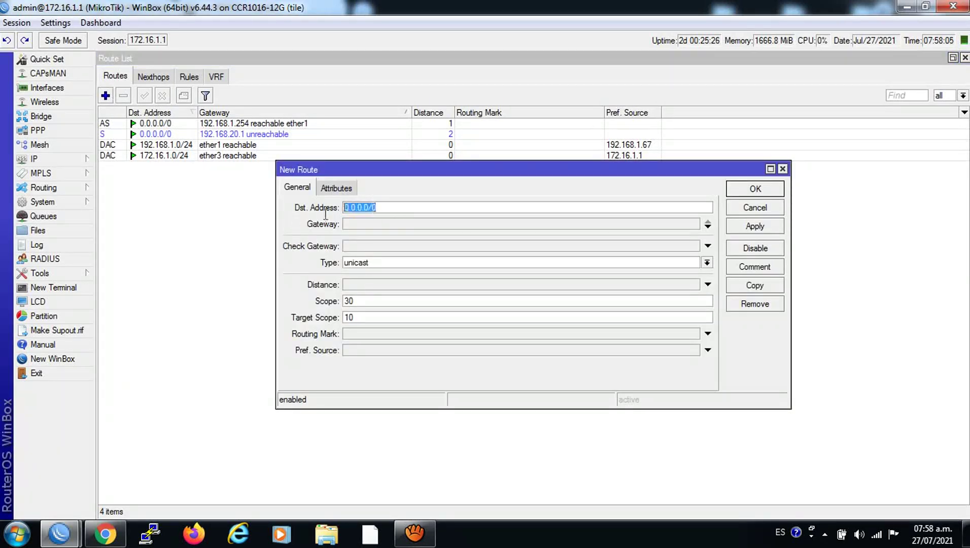
pyautogui.rightClick(363, 210)
pyautogui.click(402, 253)
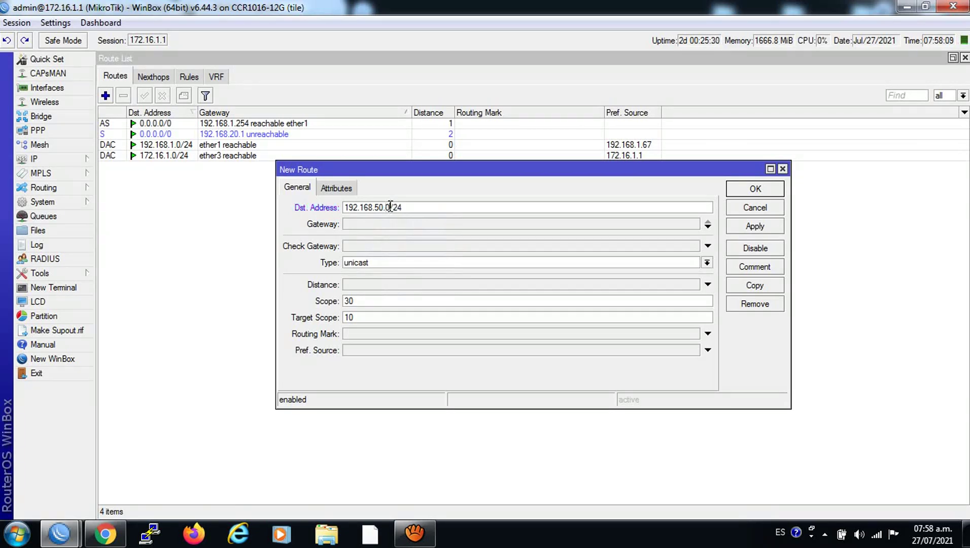
# In the 172.16.1.208 session, copy the IP 172.16.1.208 from the ether1 address entry without its mask, then close the address list.
pyautogui.moveTo(59, 533)
pyautogui.click(229, 455)
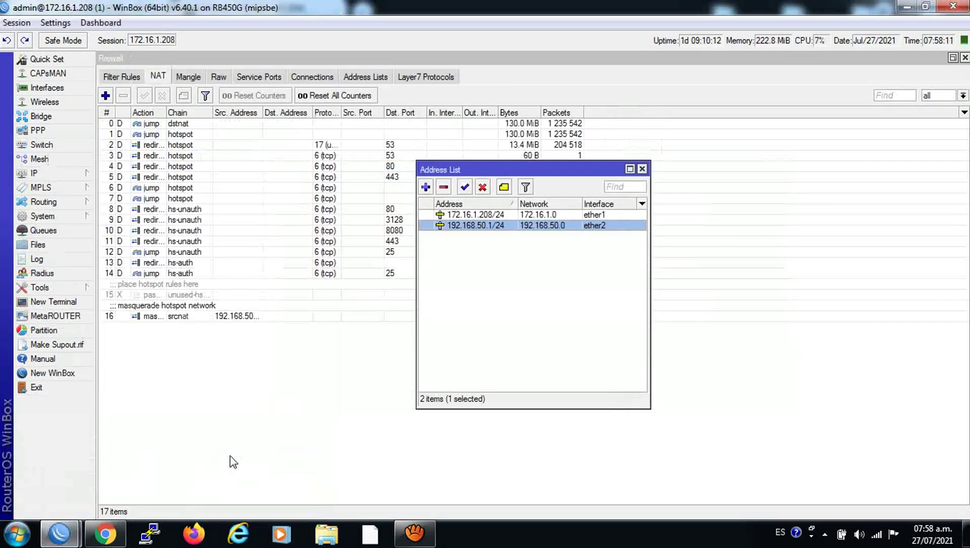
pyautogui.click(473, 218)
pyautogui.doubleClick(473, 219)
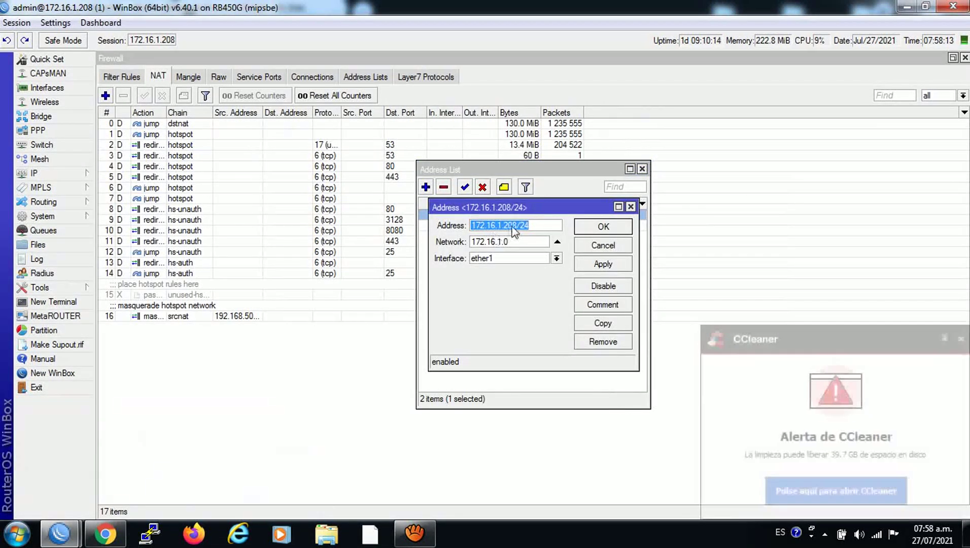
pyautogui.doubleClick(485, 227)
pyautogui.rightClick(485, 228)
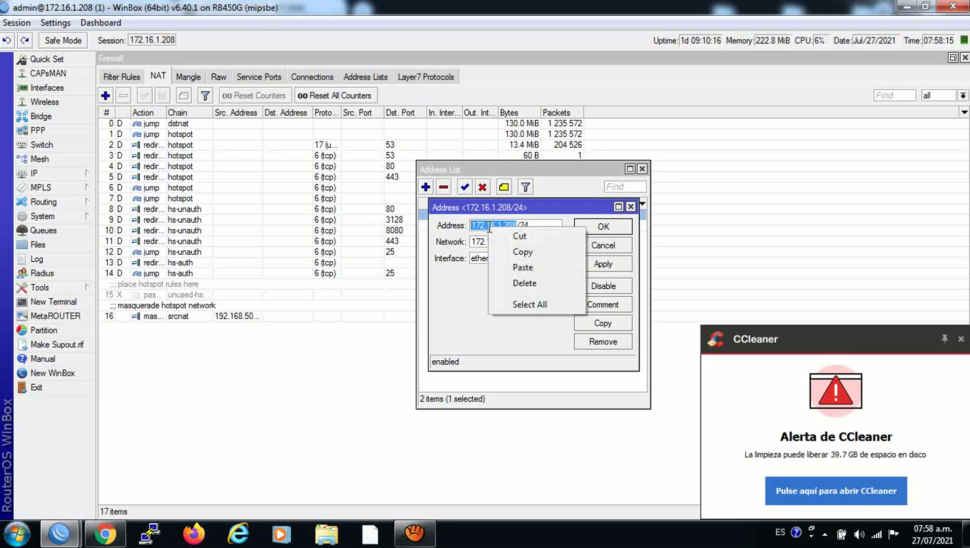
pyautogui.click(515, 251)
pyautogui.click(631, 206)
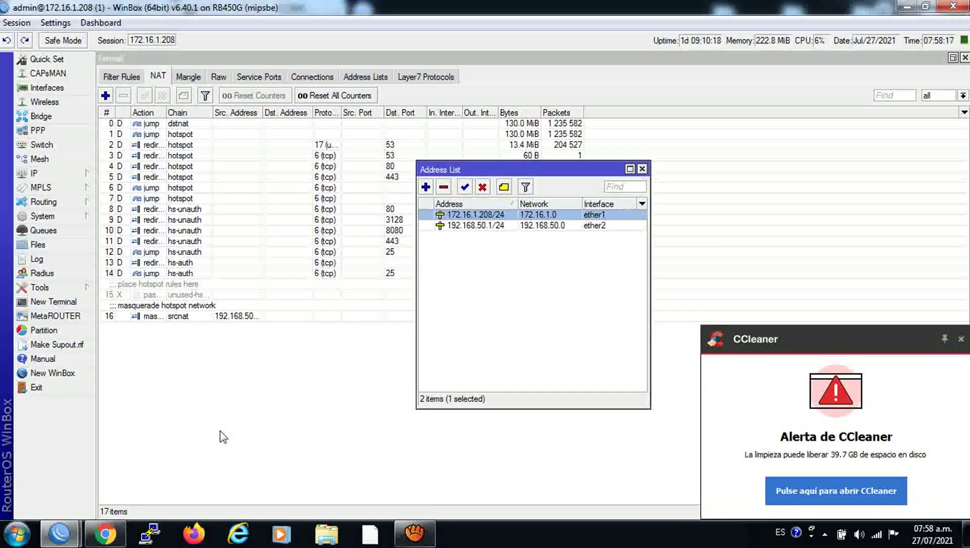
pyautogui.click(642, 168)
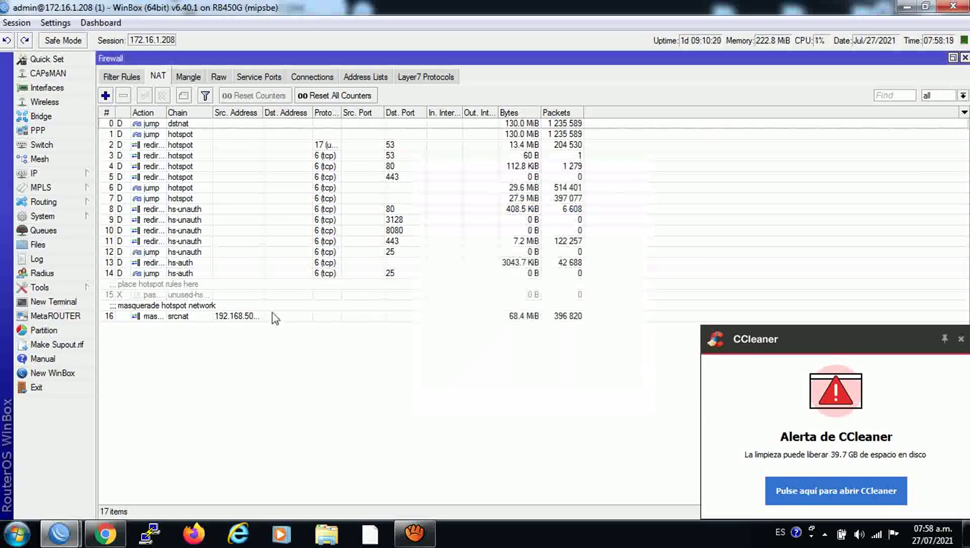
# Back in the 172.16.1.1 session, set the new route's gateway to the copied 172.16.1.208 and save the route.
pyautogui.moveTo(60, 533)
pyautogui.click(84, 467)
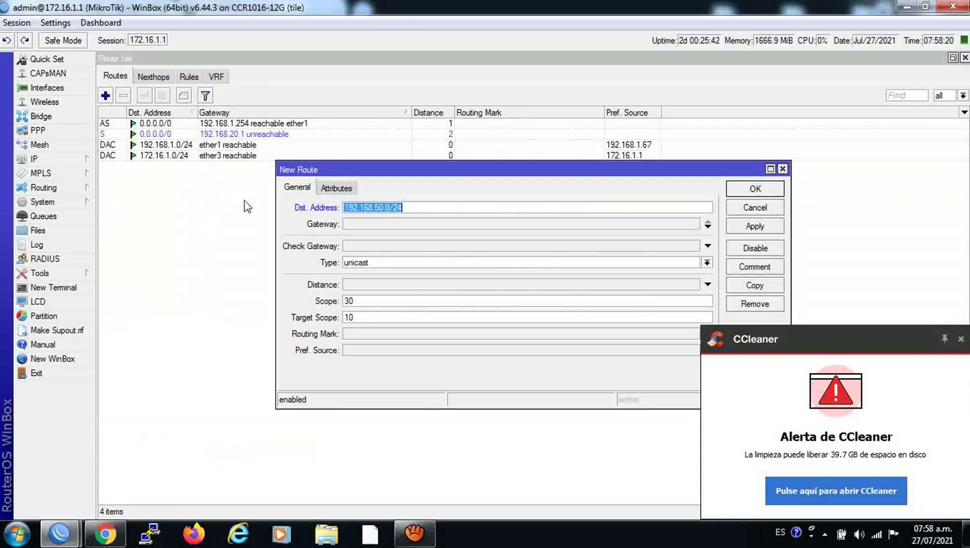
pyautogui.doubleClick(369, 226)
pyautogui.rightClick(369, 226)
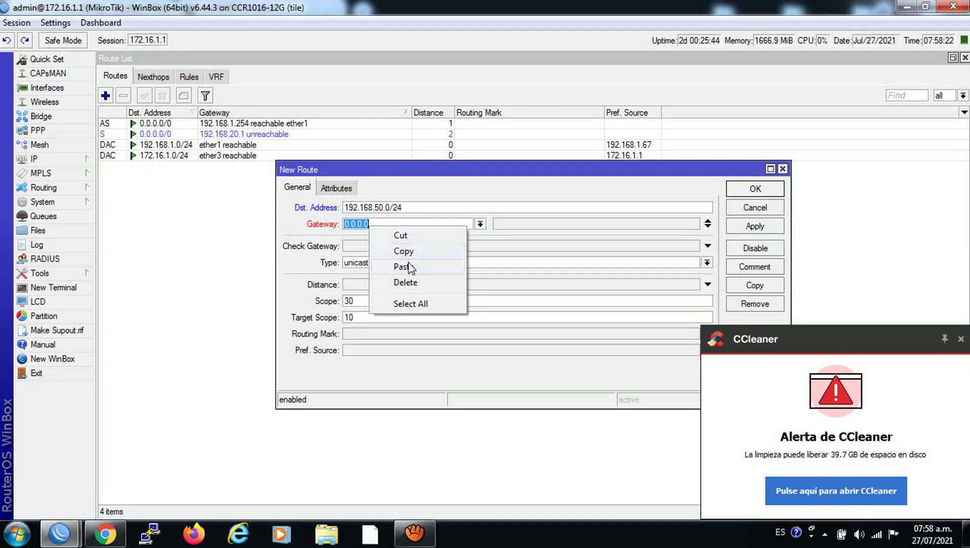
pyautogui.click(402, 266)
pyautogui.click(744, 229)
pyautogui.click(747, 187)
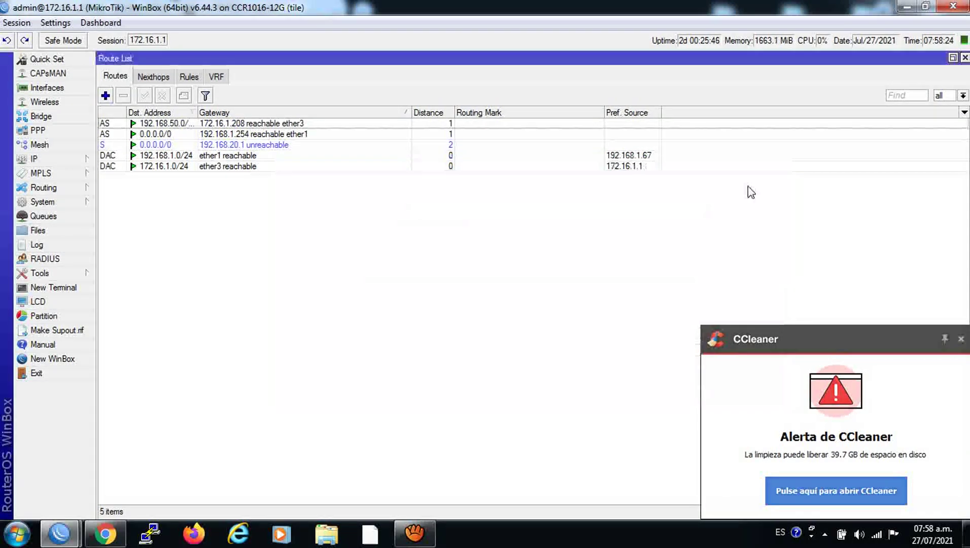
# In the 172.16.1.208 session, disable the "masquerade hotspot network" srcnat rule in the firewall NAT list.
pyautogui.moveTo(60, 532)
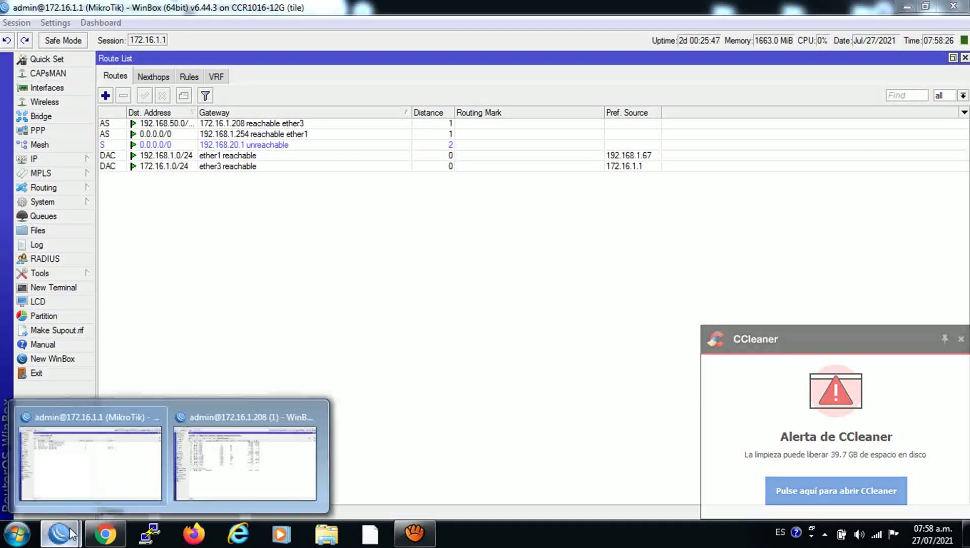
pyautogui.click(200, 463)
pyautogui.click(205, 305)
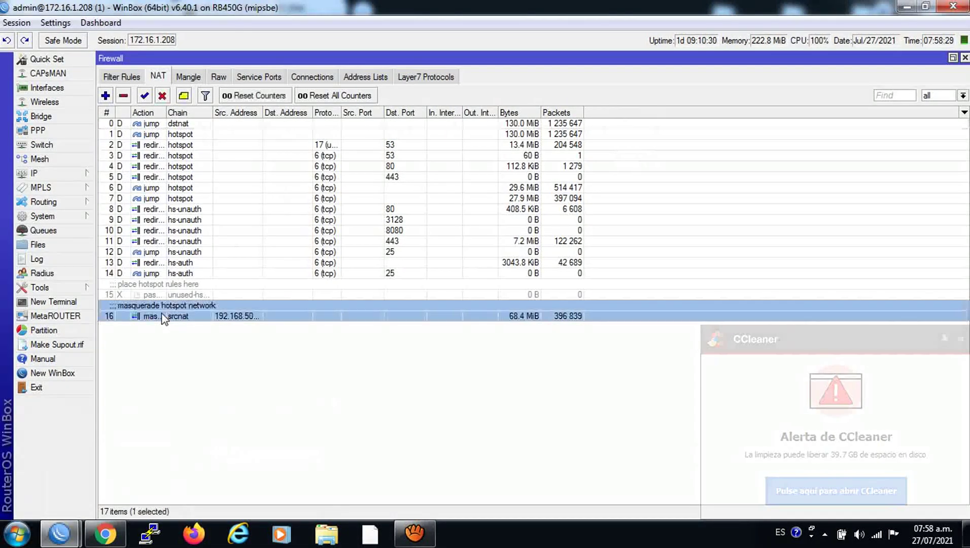
pyautogui.click(162, 96)
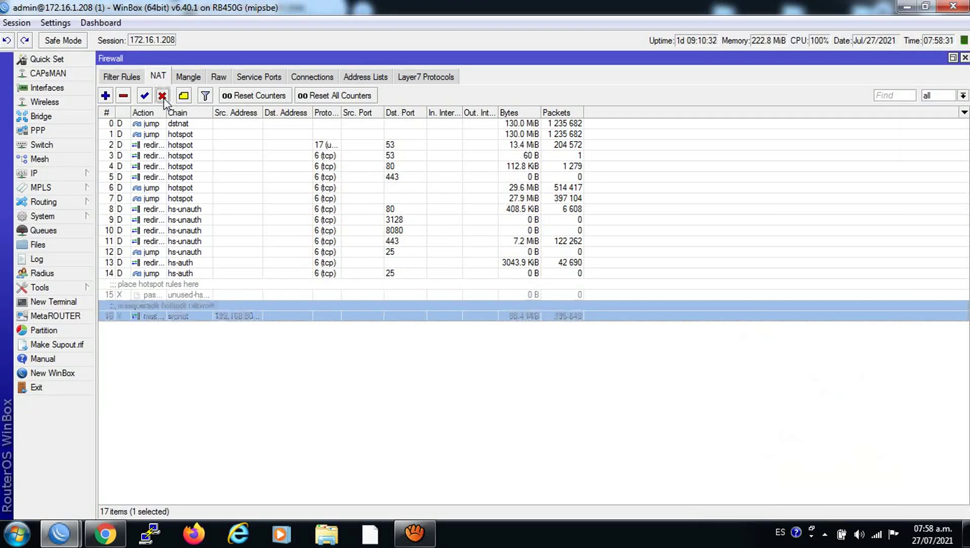
# Open the simple queues list to check hotspot traffic, and test internet access by pinging 8.8.8.8 from a new terminal.
pyautogui.click(43, 231)
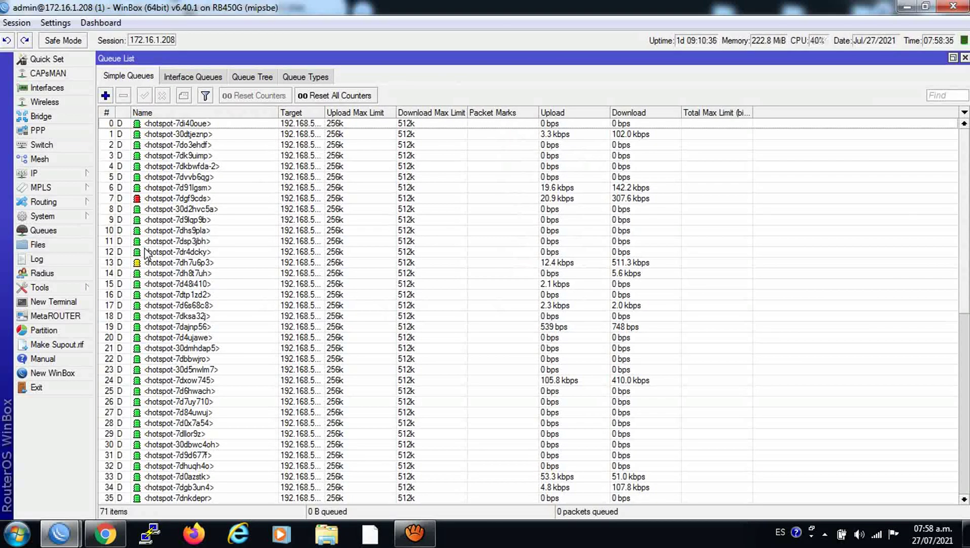
pyautogui.click(186, 189)
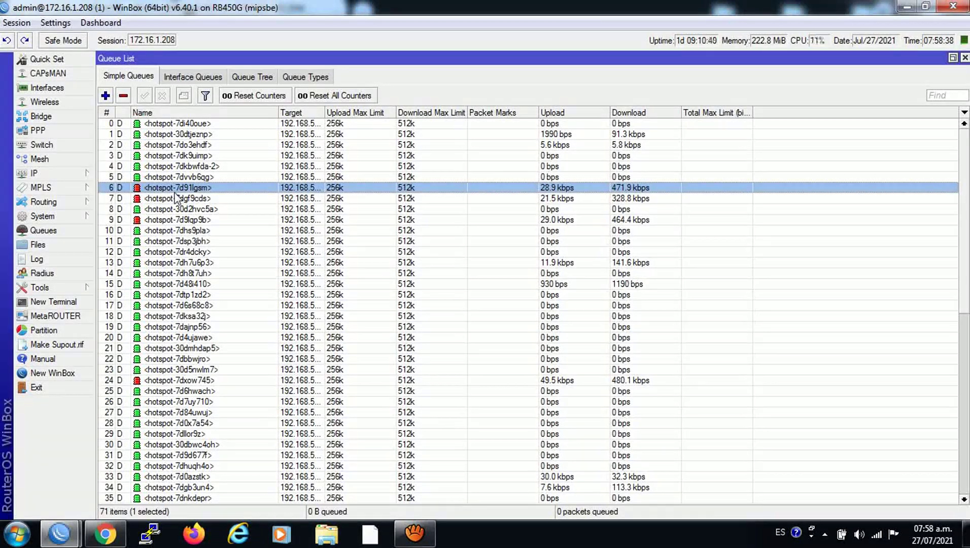
pyautogui.click(53, 301)
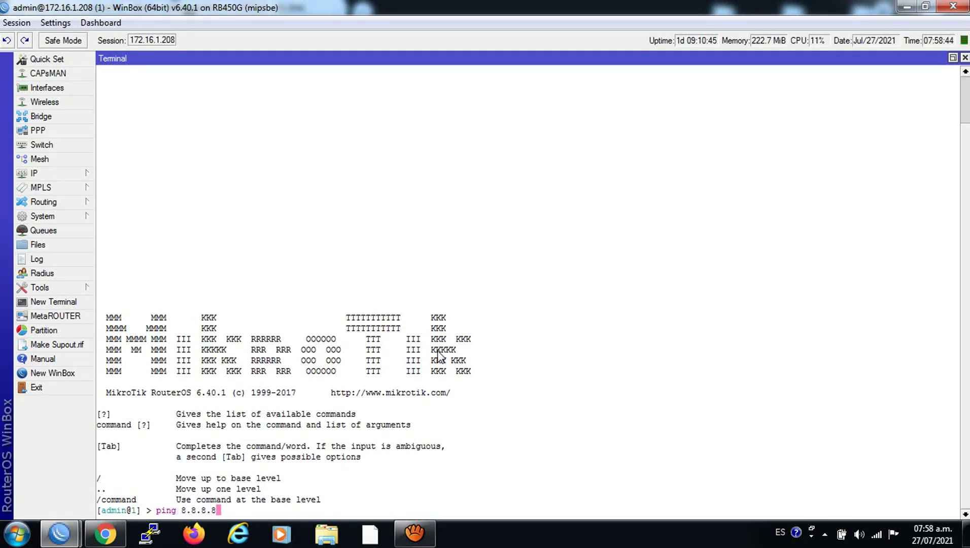
pyautogui.press('Return')
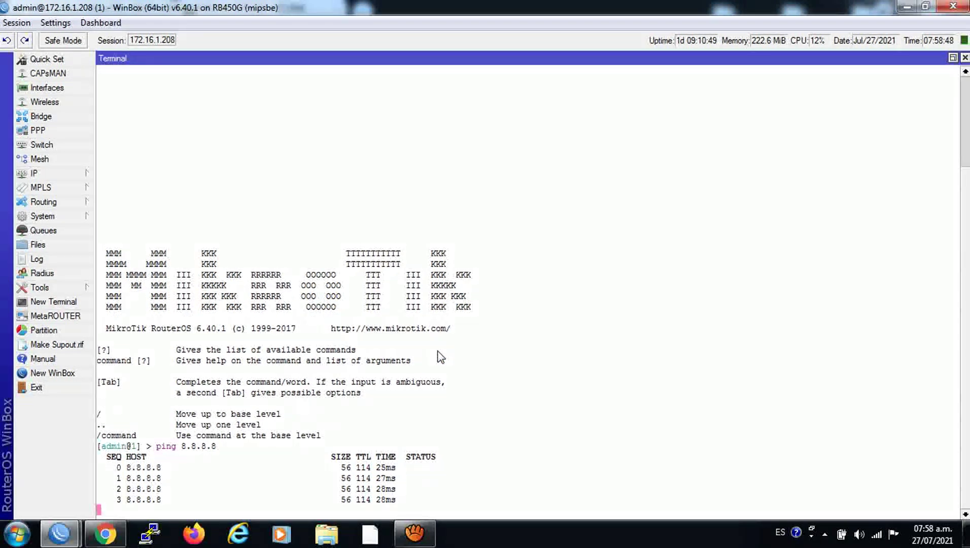
pyautogui.click(965, 58)
# Examine the upload and download rates of several active hotspot queues in the simple queues list.
pyautogui.click(172, 263)
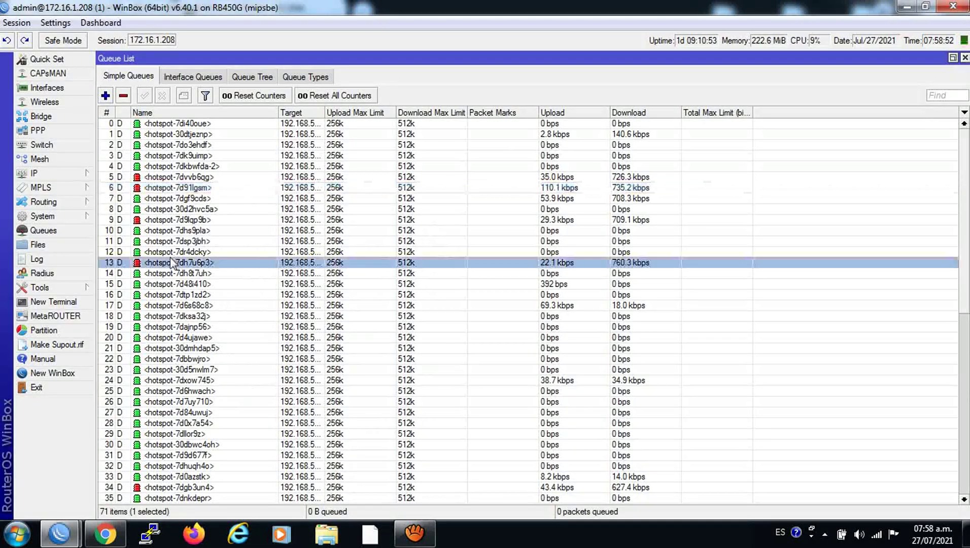
pyautogui.click(170, 230)
pyautogui.click(169, 219)
pyautogui.click(166, 197)
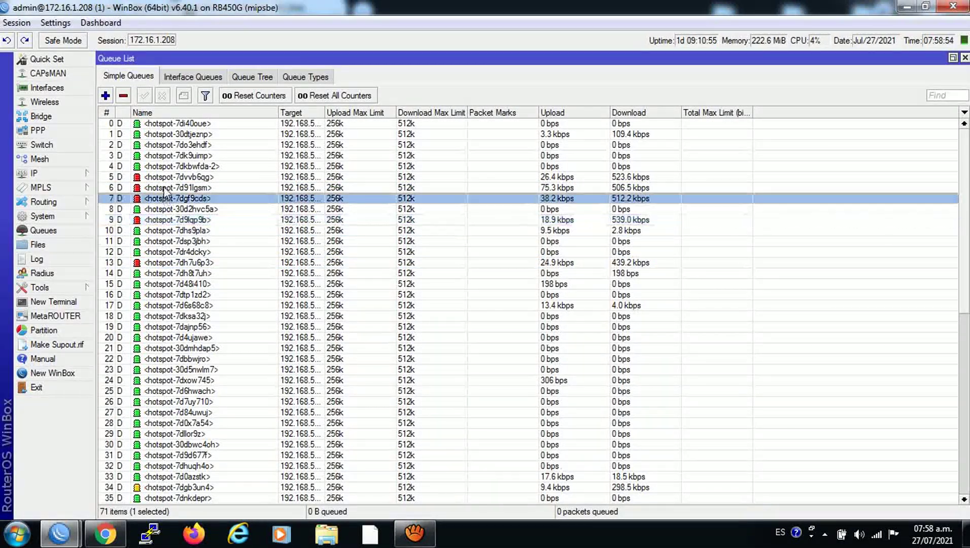
pyautogui.click(166, 187)
pyautogui.click(165, 177)
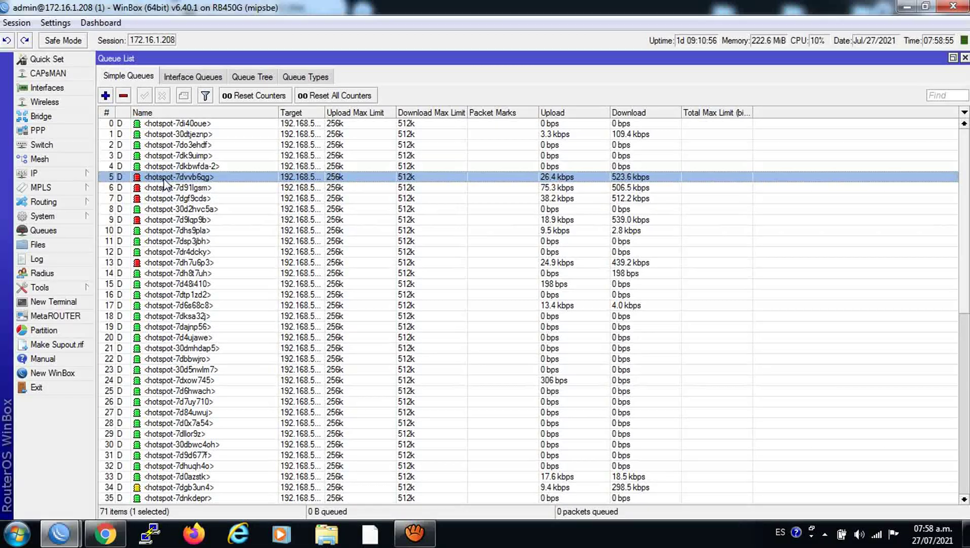
# Glance at the browser's speed test, return to the 172.16.1.1 session, and close its route list and firewall windows.
pyautogui.click(106, 533)
pyautogui.moveTo(59, 532)
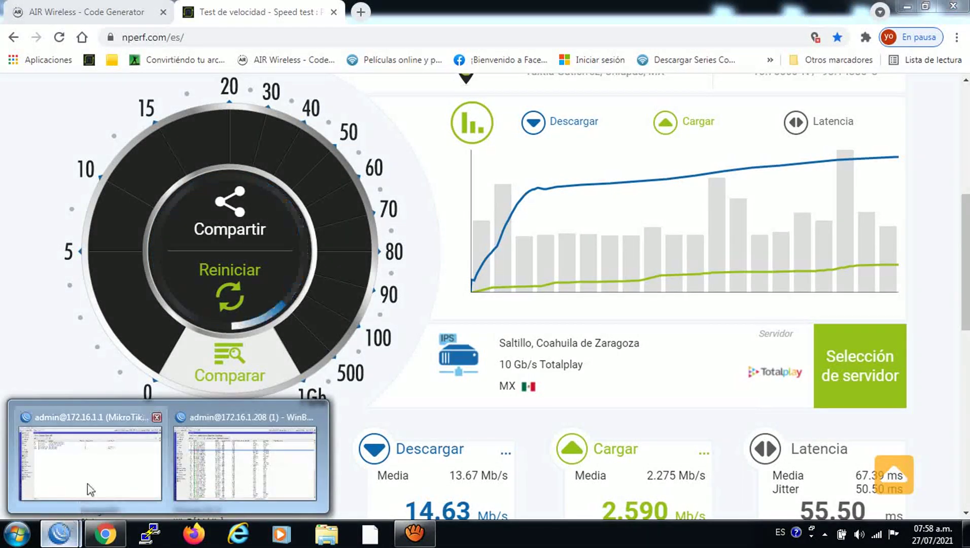
pyautogui.click(90, 489)
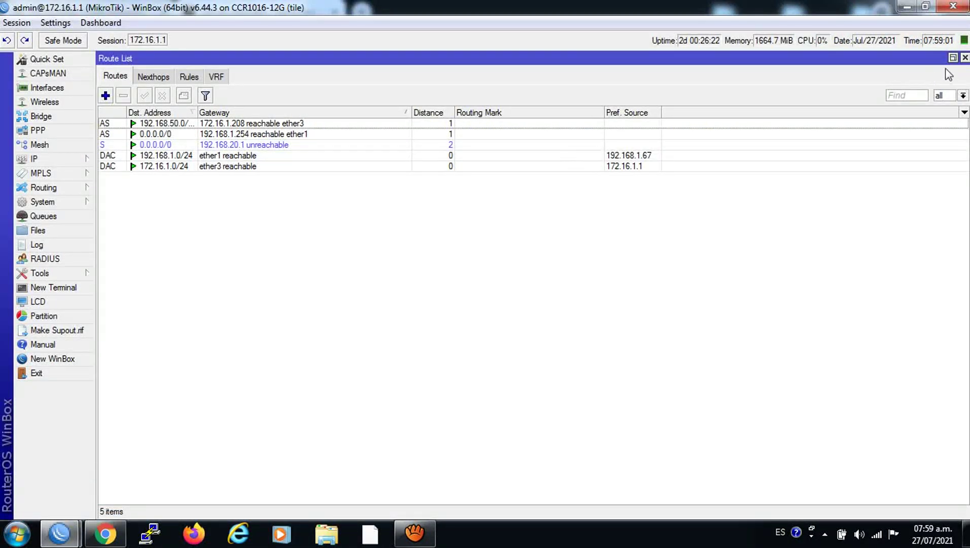
pyautogui.click(963, 58)
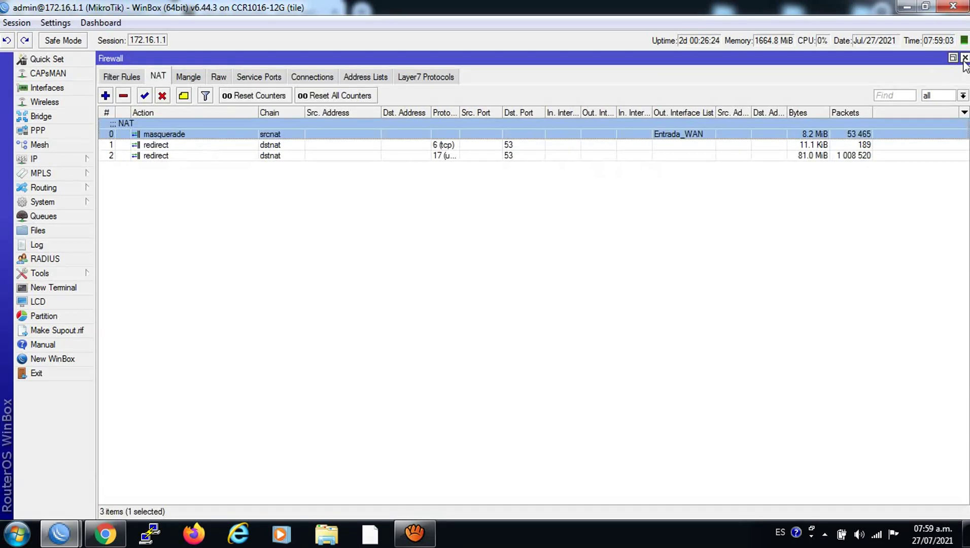
pyautogui.click(964, 58)
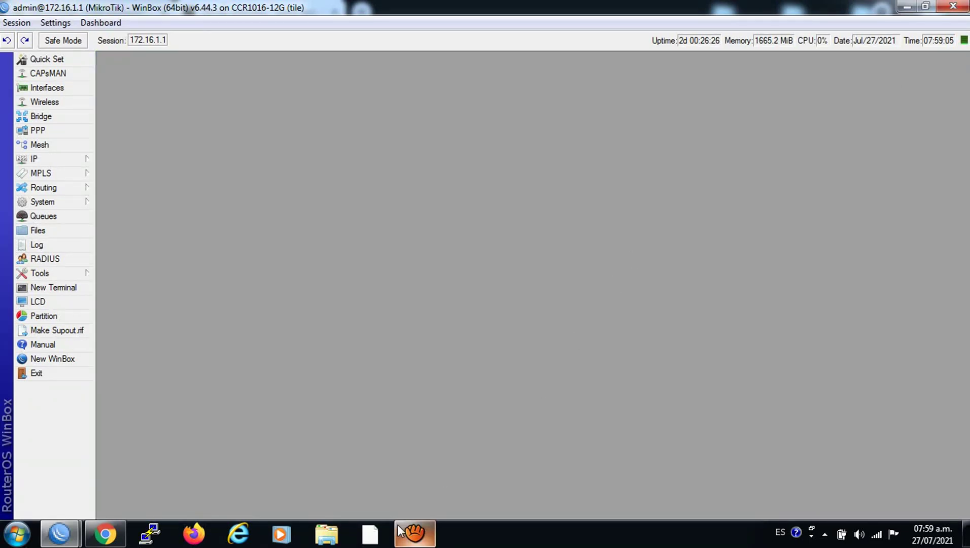
pyautogui.click(502, 414)
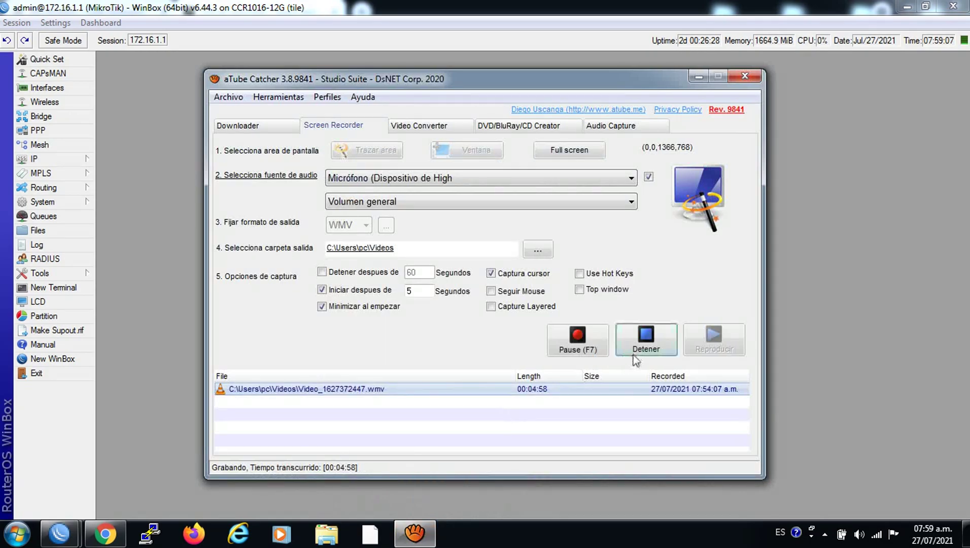